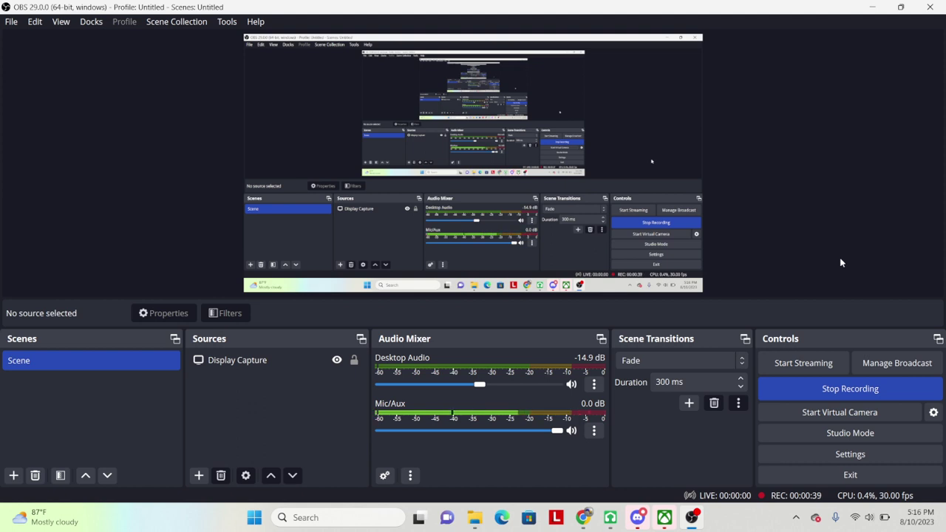
Switch to Chrome and view the megalovania template document, the LMMS download page for Windows and the LMMS Lesson 1 video
left_click(583, 517)
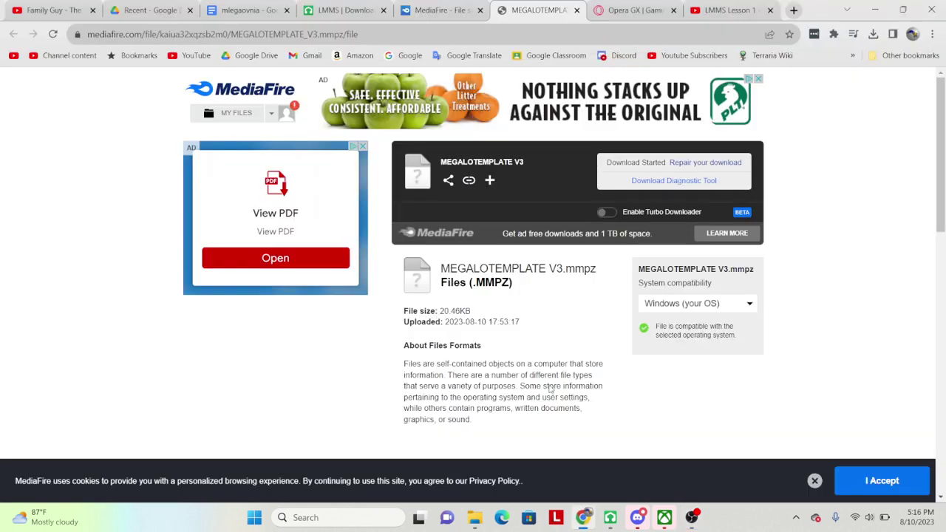
left_click(252, 10)
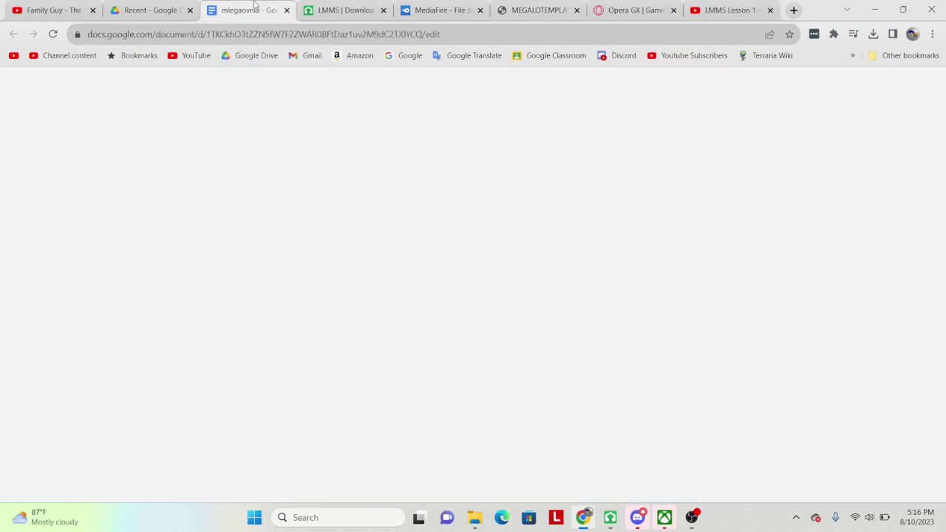
scroll(489, 238, "up", 10)
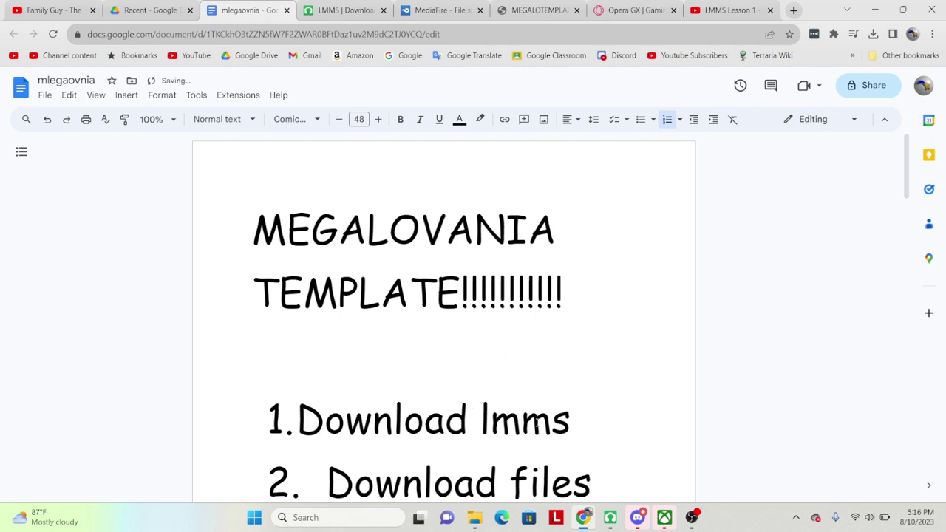
left_click(360, 9)
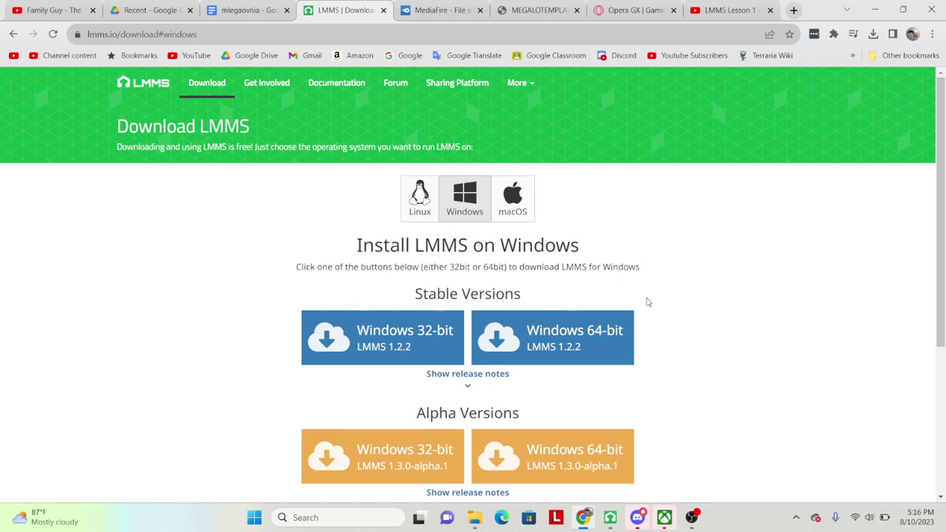
left_click(716, 9)
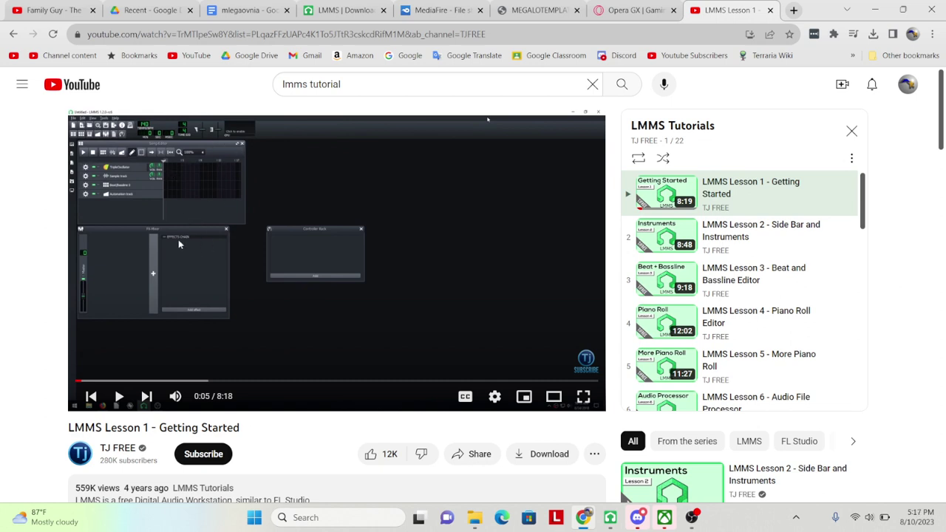
Switch to LMMS and start a new empty project
left_click(607, 521)
left_click(22, 24)
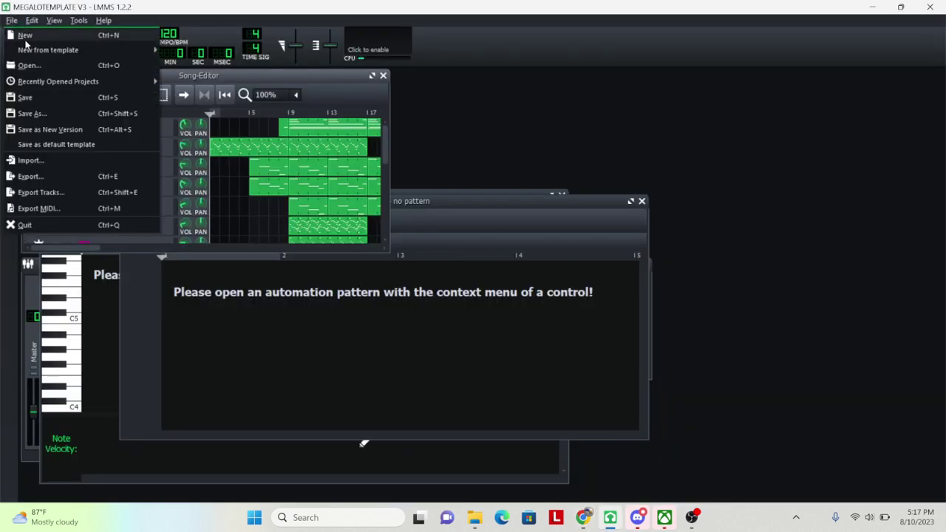
left_click(25, 36)
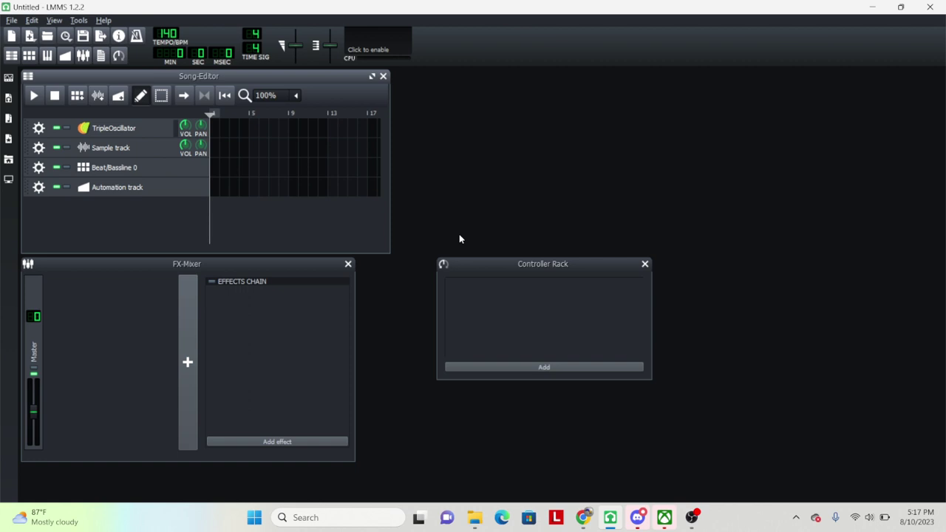
Switch to Chrome and view the LMMS download page and the MEGALOVANIA Template folder on MediaFire
left_click(589, 521)
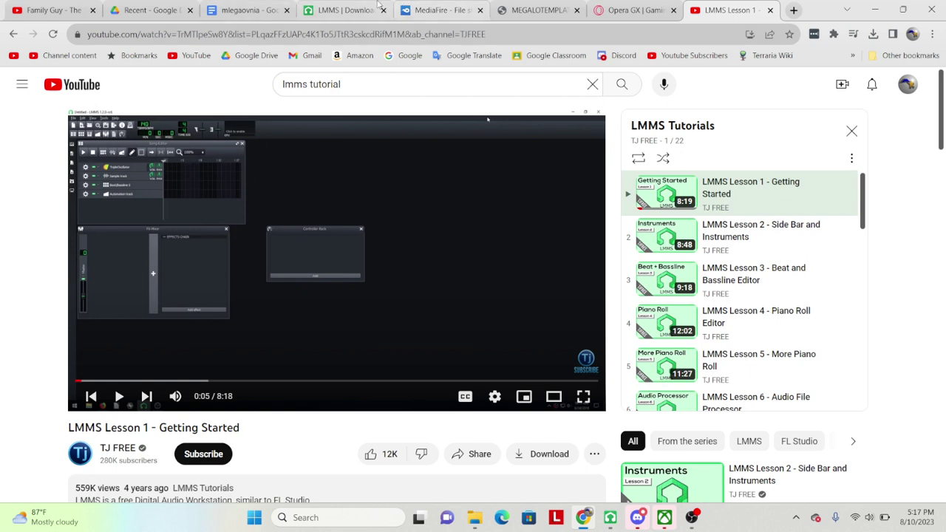
left_click(346, 10)
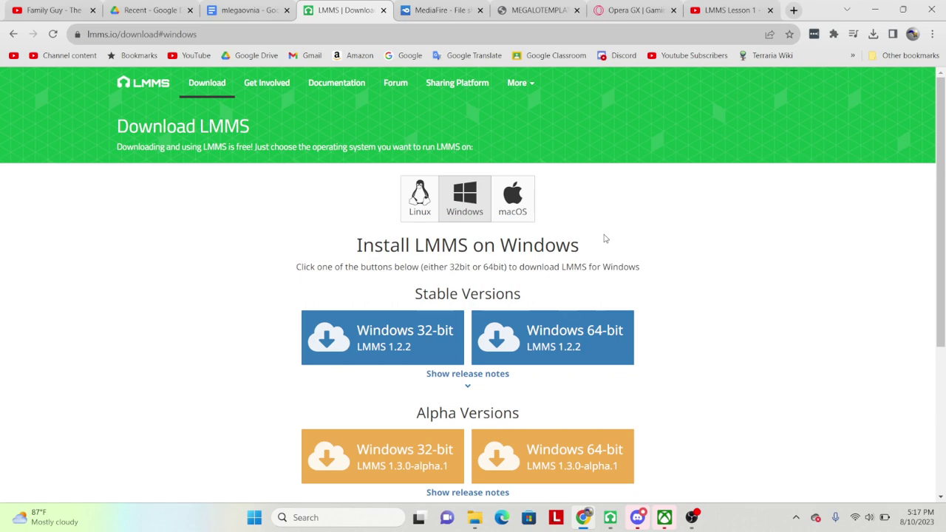
left_click(410, 6)
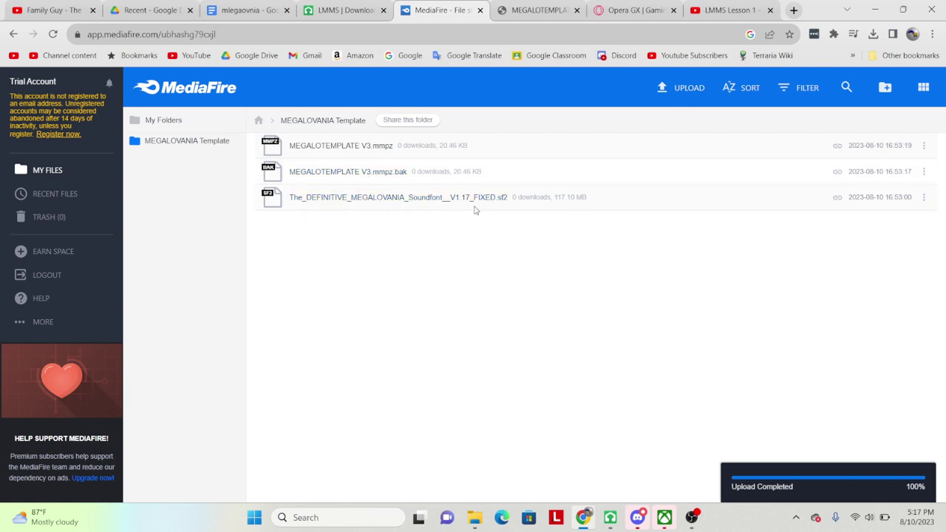
Switch to LMMS and reopen the recent project MEGALOTEMPLATE V3.mmpz
left_click(609, 517)
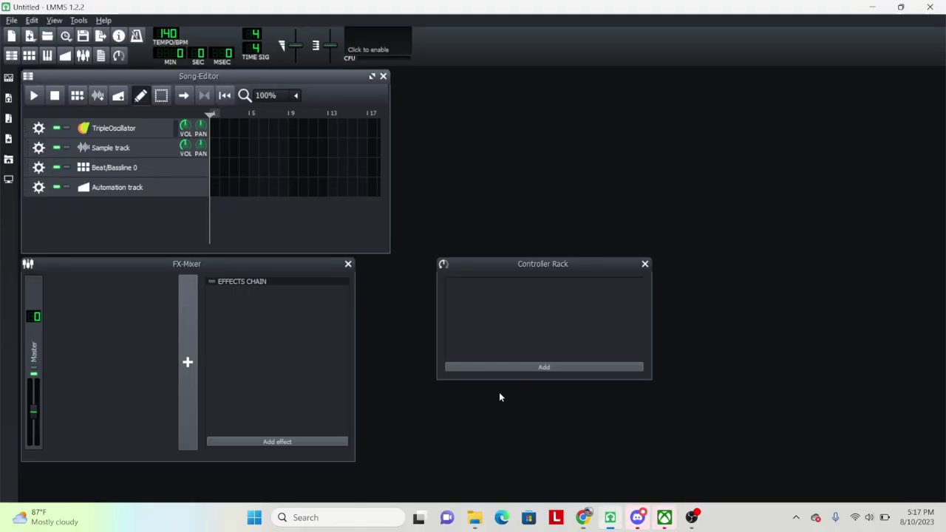
left_click(11, 20)
mouse_move(45, 81)
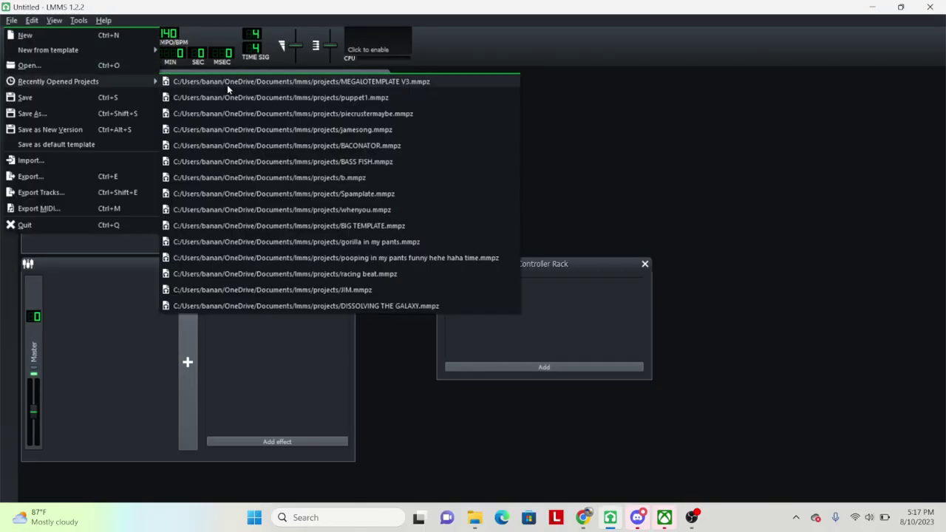
left_click(227, 83)
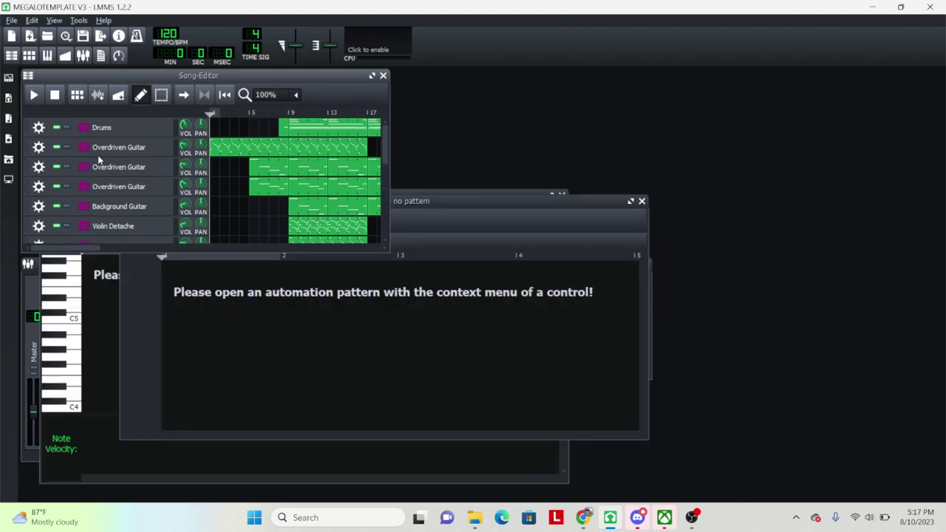
Open the first Overdriven Guitar track's instrument window and play a series of test notes with its soundfont
left_click(99, 151)
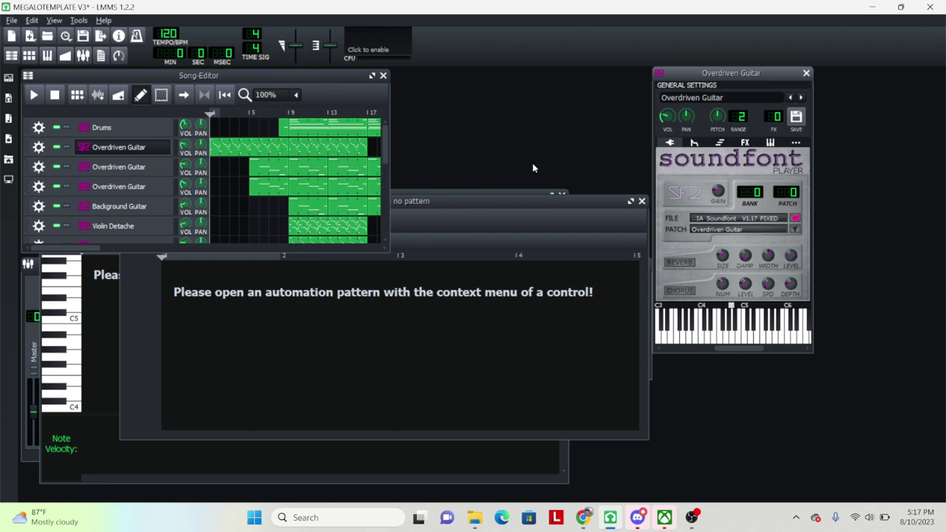
key("x")
key("b")
key("n")
key("b")
key("v")
key("x")
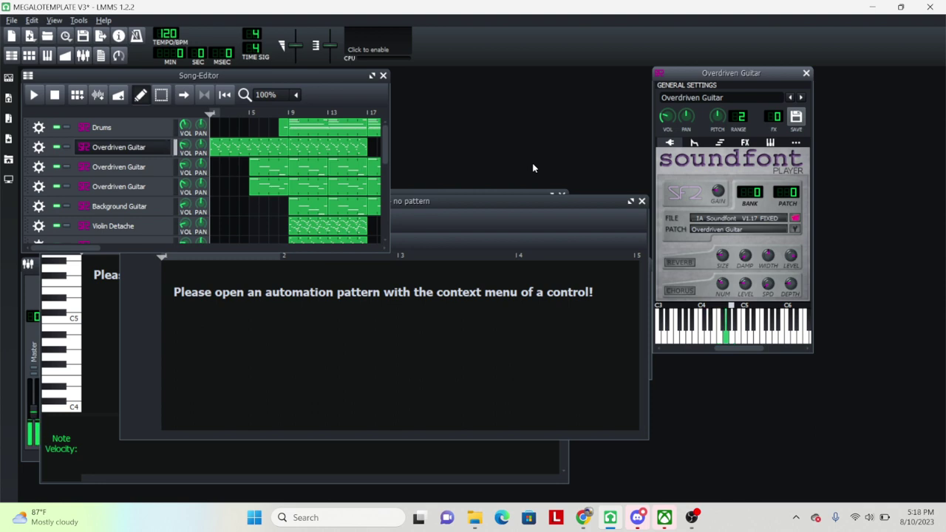
key("v")
key("b")
key("n")
key("m")
key("n")
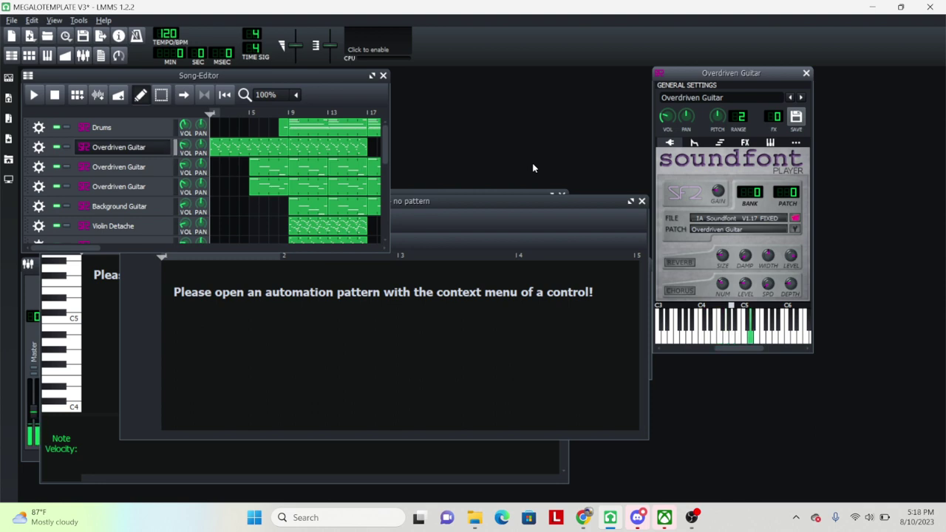
key("n")
key("b")
key("n")
key("b")
key("c")
key("b")
key("m")
key("b")
Change the first Overdriven Guitar track's soundfont patch to Buzzy and play test notes with it
left_click(794, 230)
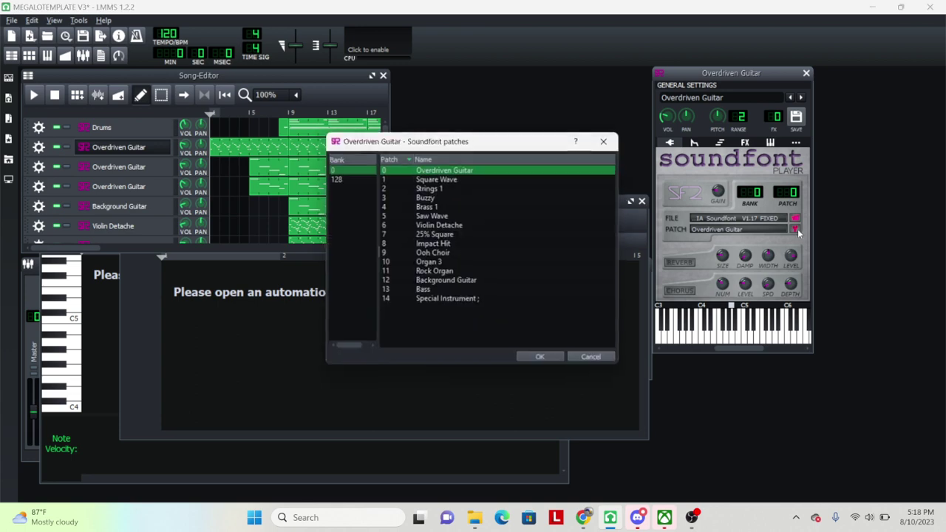
left_click(507, 198)
left_click(558, 359)
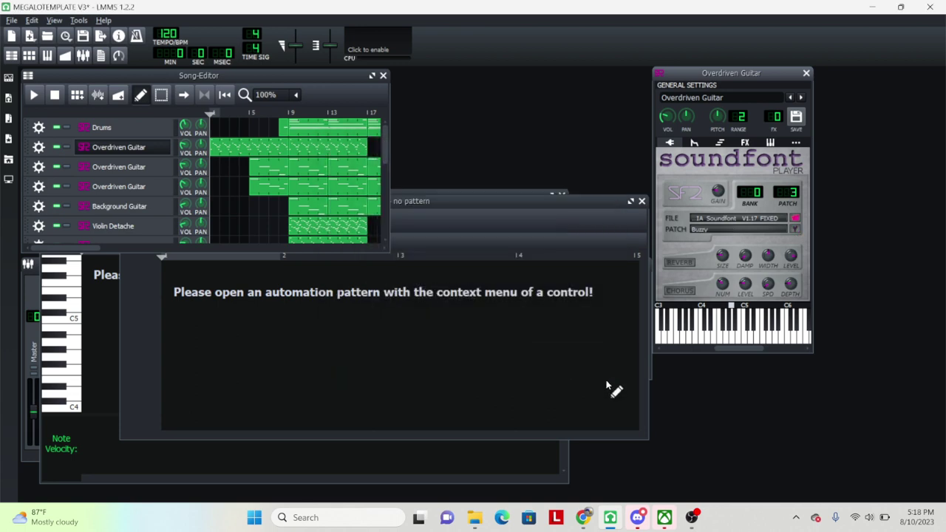
key("n")
key("n")
key("n")
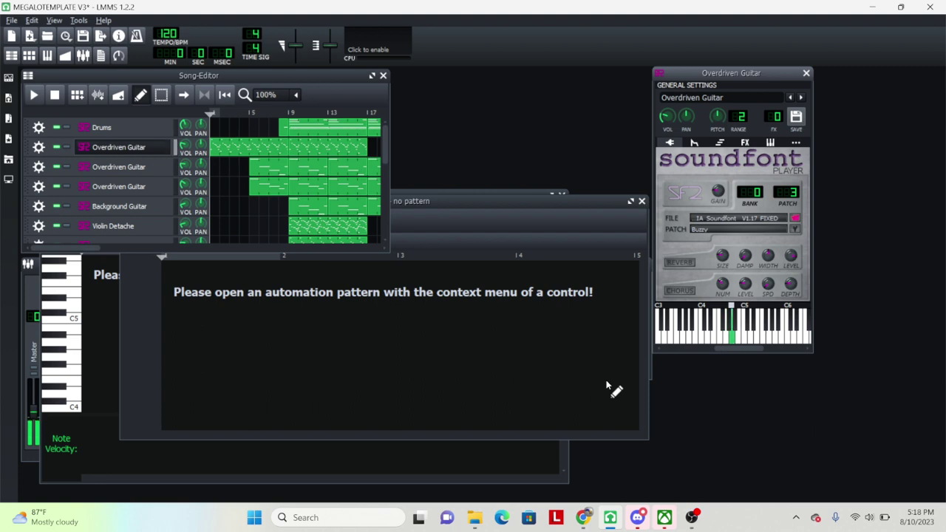
key("n")
key("n")
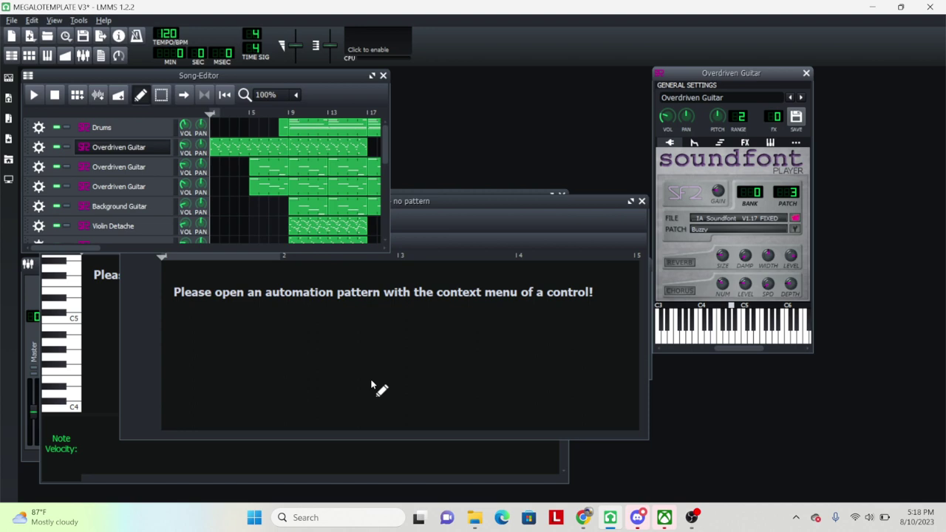
Start a new empty project and discard the unsaved changes to the template
left_click(11, 20)
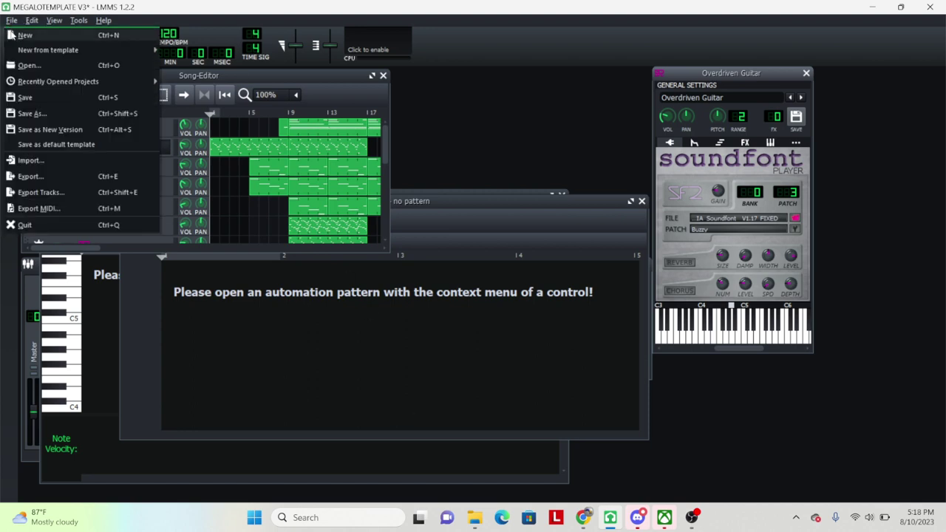
left_click(23, 33)
left_click(544, 272)
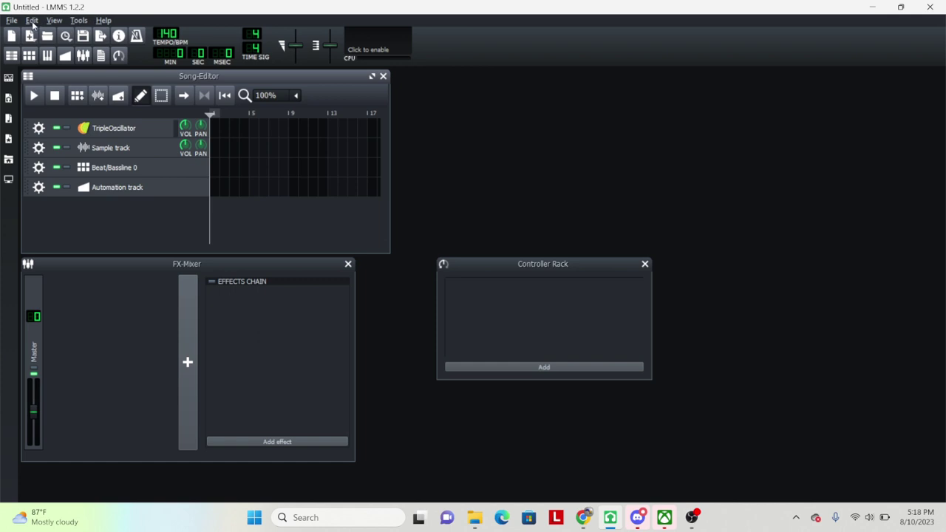
Open the directory settings and browse for the default soundfont file
left_click(33, 24)
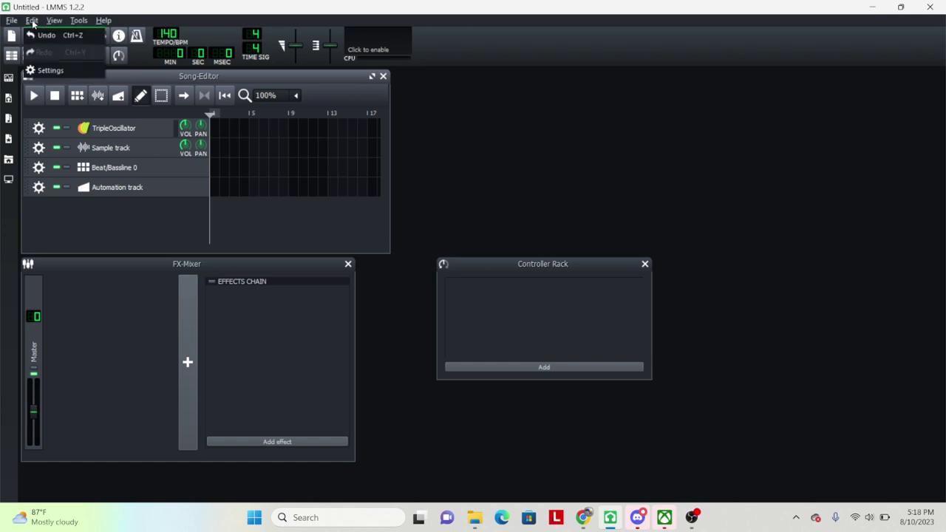
left_click(60, 71)
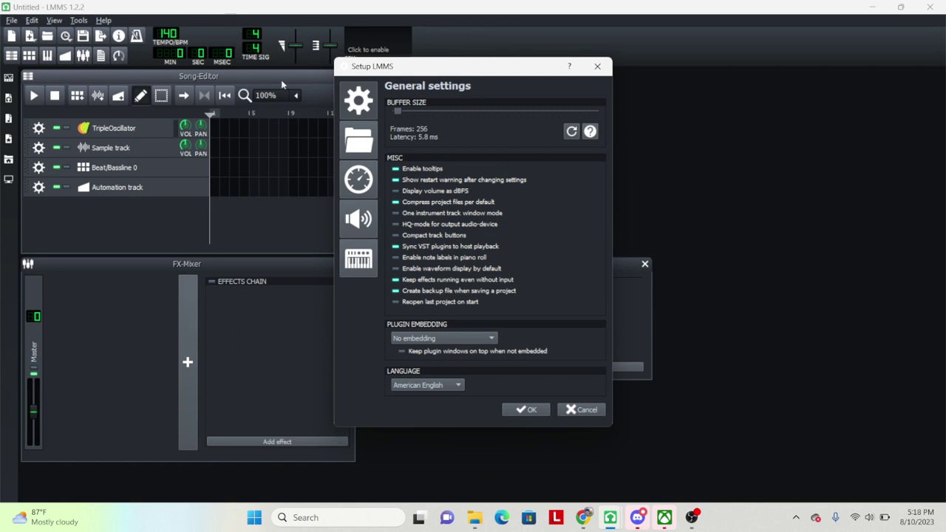
left_click(358, 146)
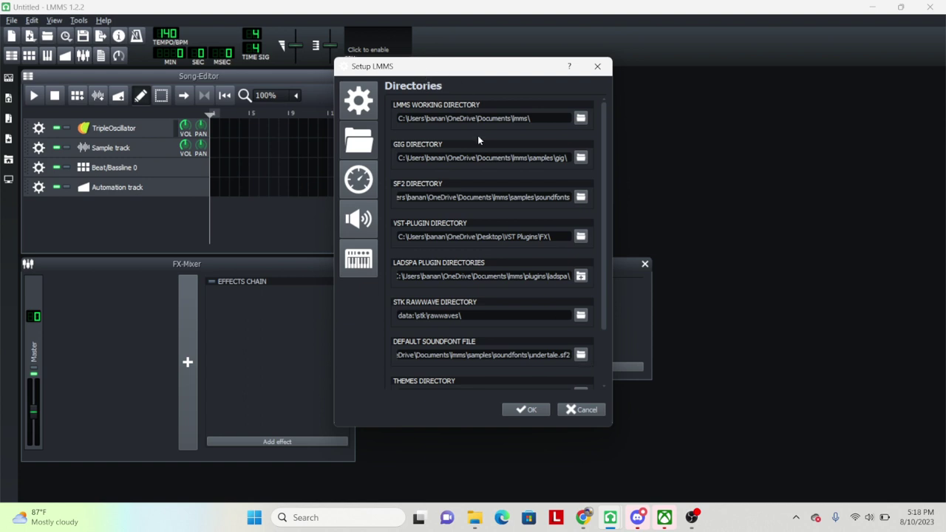
left_click(581, 355)
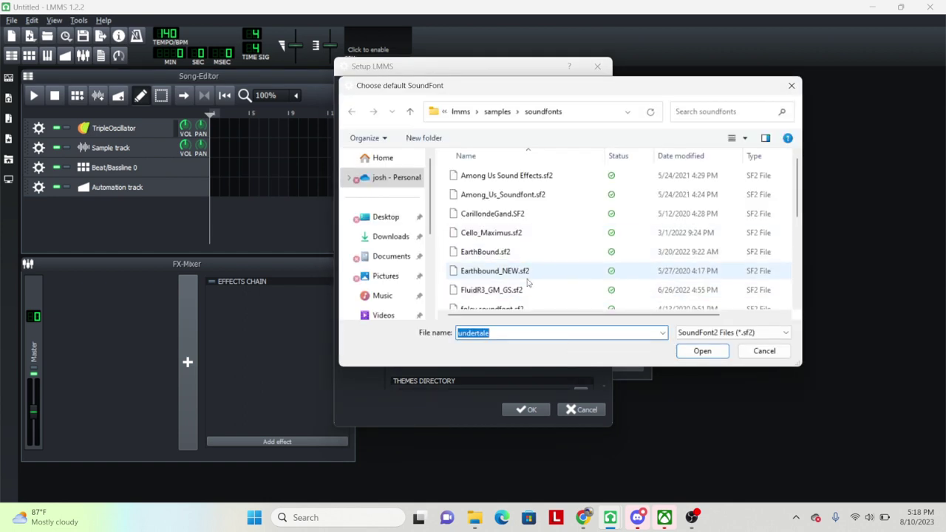
Check the soundfont file in the MediaFire folder in Chrome, return to LMMS and cancel the SoundFont selection and the settings
left_click(583, 518)
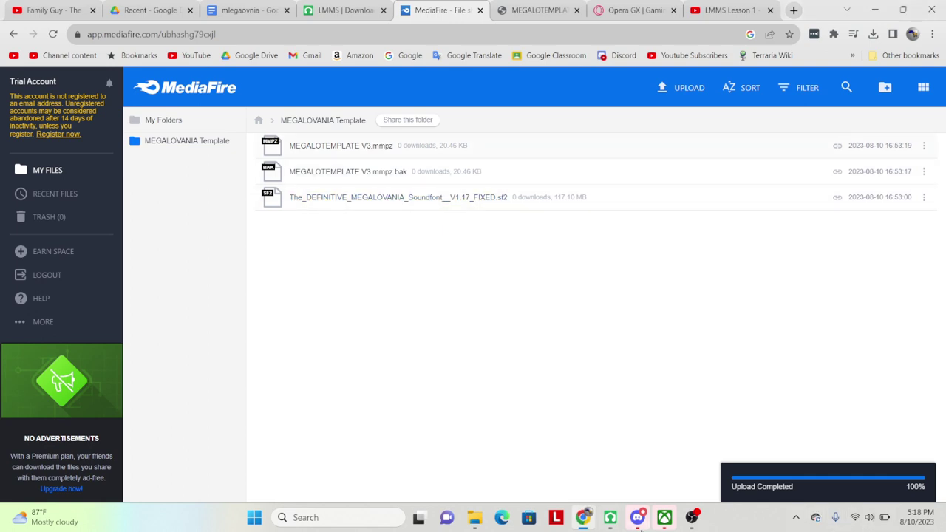
mouse_move(608, 517)
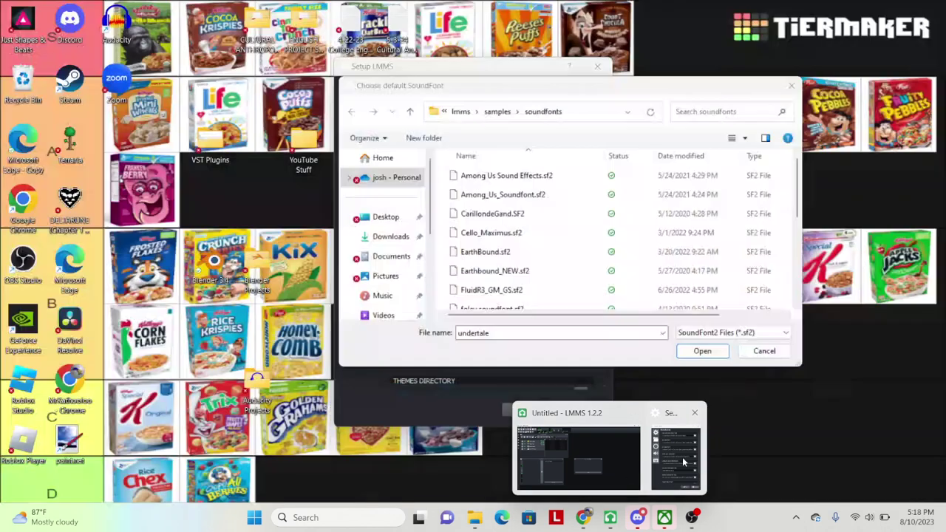
left_click(684, 462)
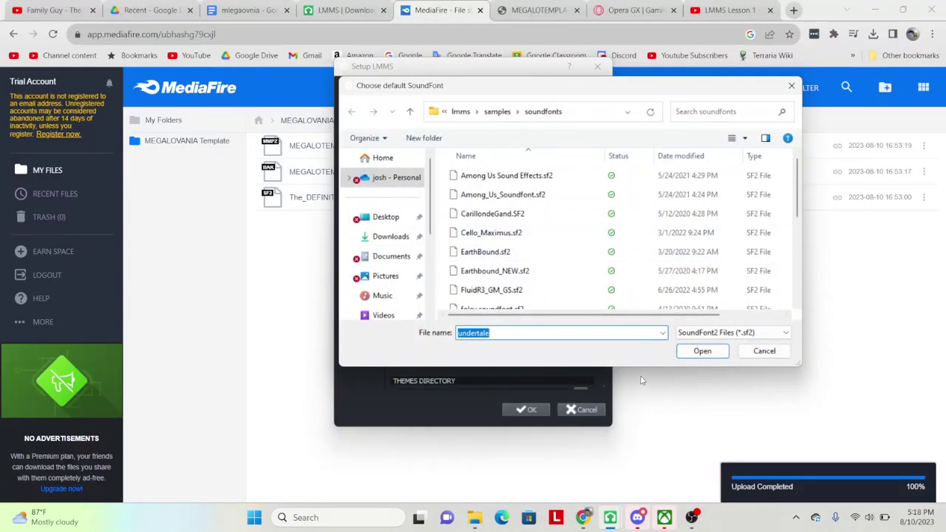
mouse_move(614, 521)
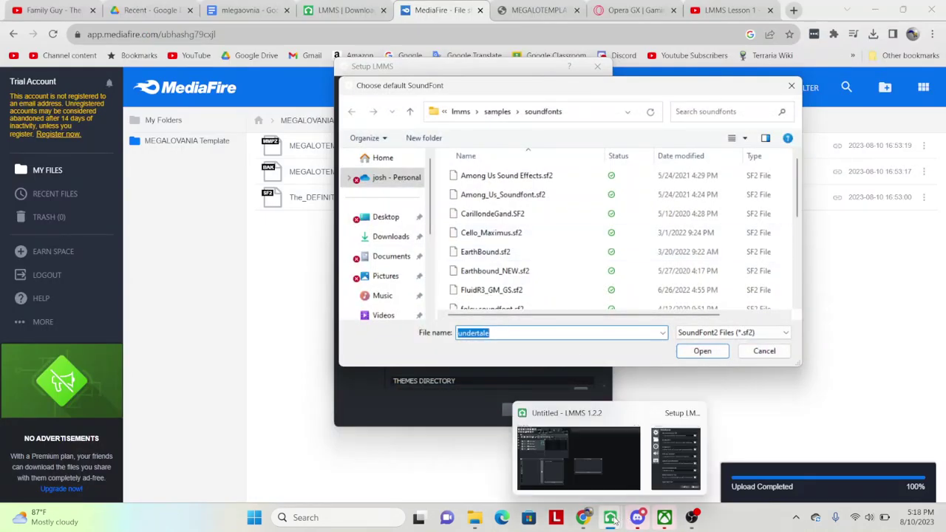
left_click(597, 466)
left_click(763, 351)
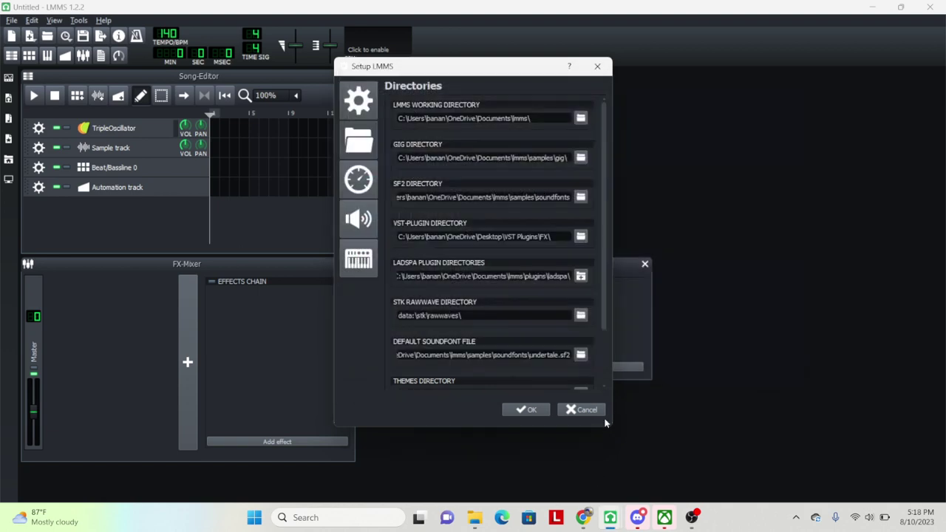
left_click(582, 409)
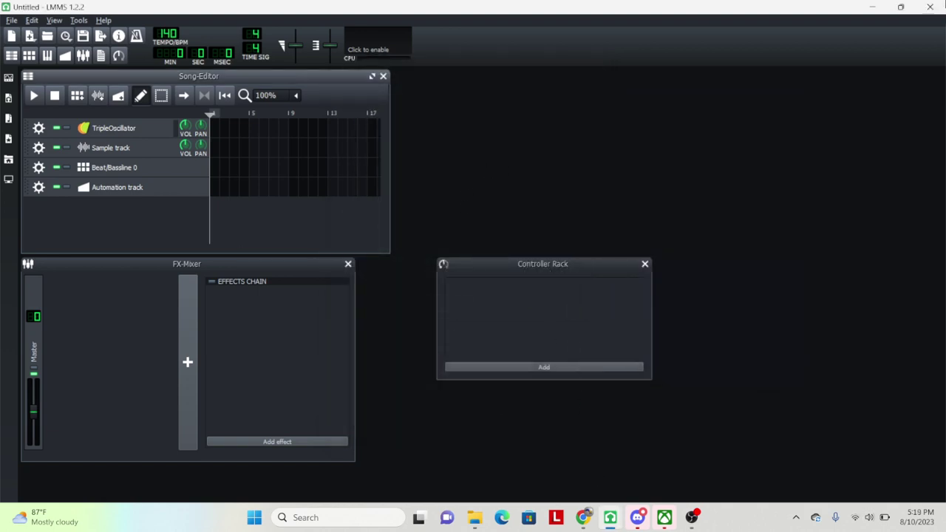
Start opening an existing project, check the template's file name in the MediaFire folder in Chrome, and return to LMMS
left_click(609, 517)
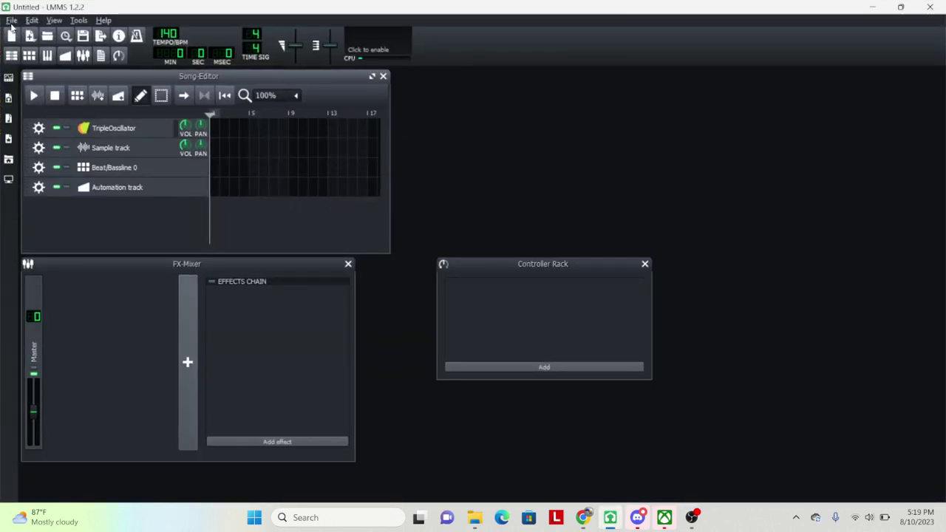
left_click(12, 20)
left_click(39, 67)
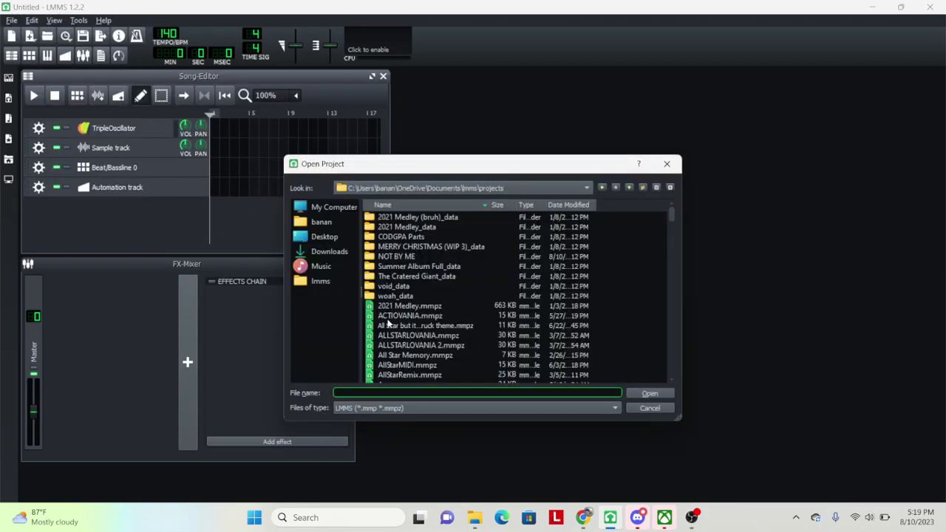
left_click(583, 517)
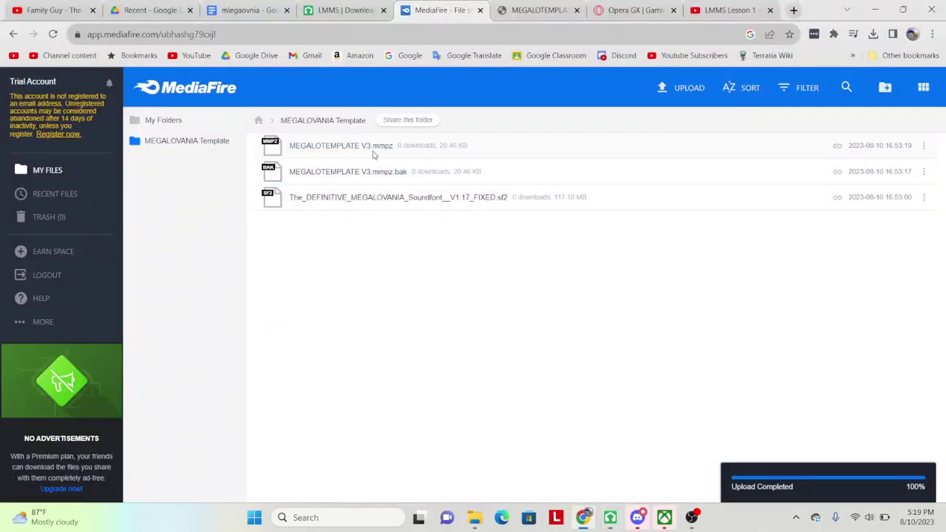
left_click(610, 517)
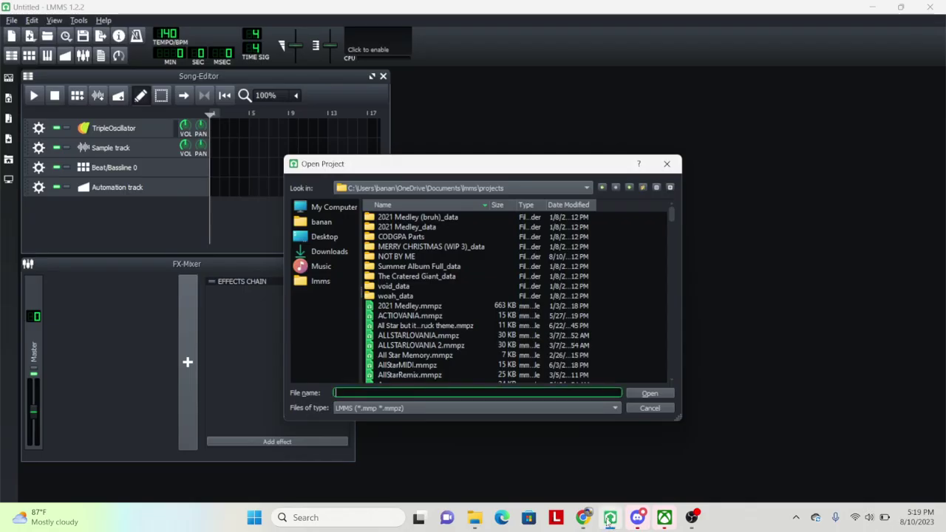
Find MEGALOTEMPLATE V3.mmpz in the projects folder and open it
scroll(513, 329, "down", 4)
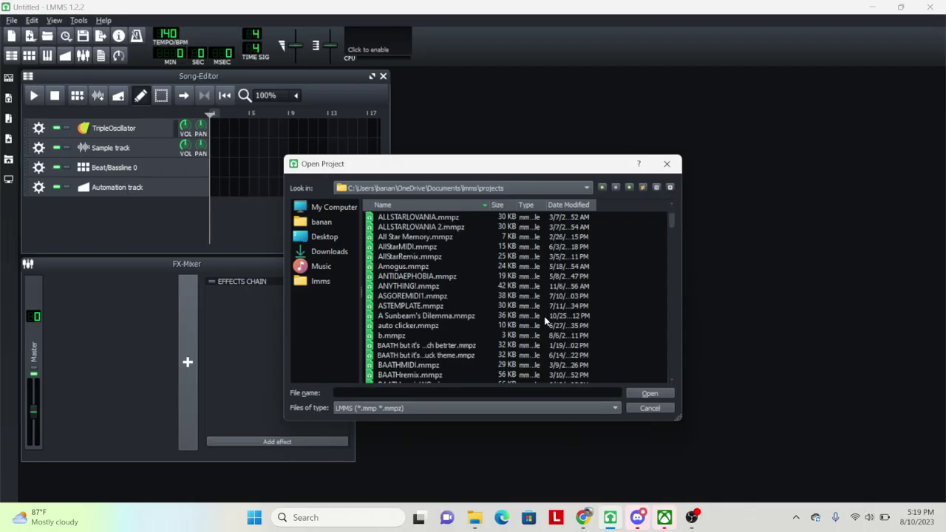
scroll(482, 283, "down", 3)
scroll(484, 281, "down", 12)
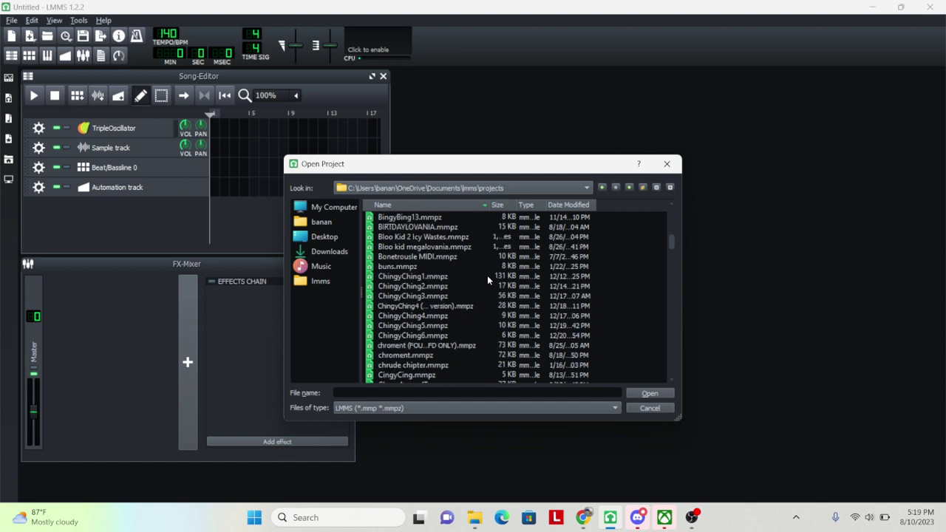
scroll(492, 244, "down", 12)
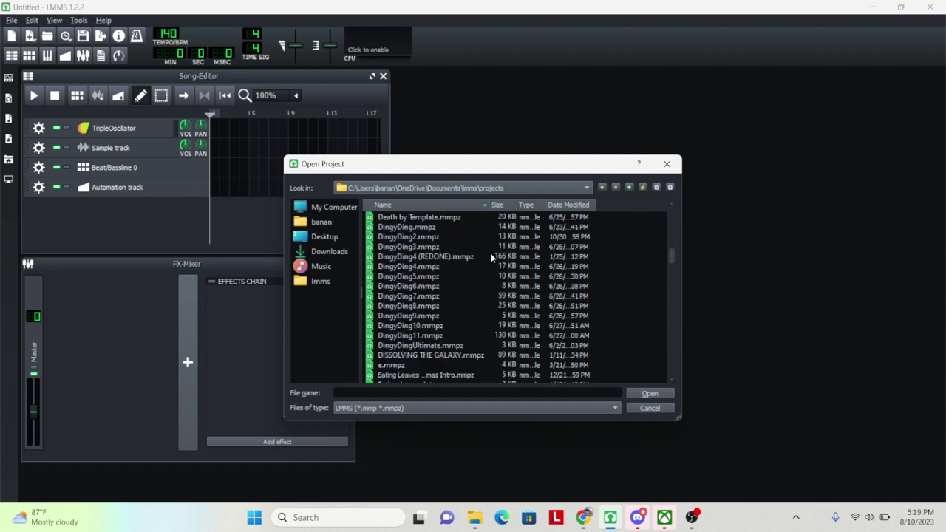
scroll(481, 239, "down", 12)
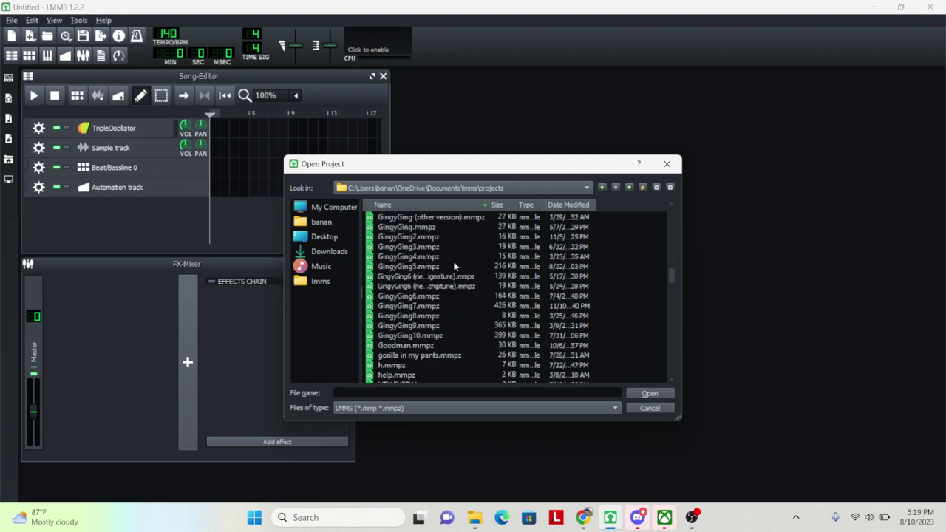
scroll(453, 296, "down", 12)
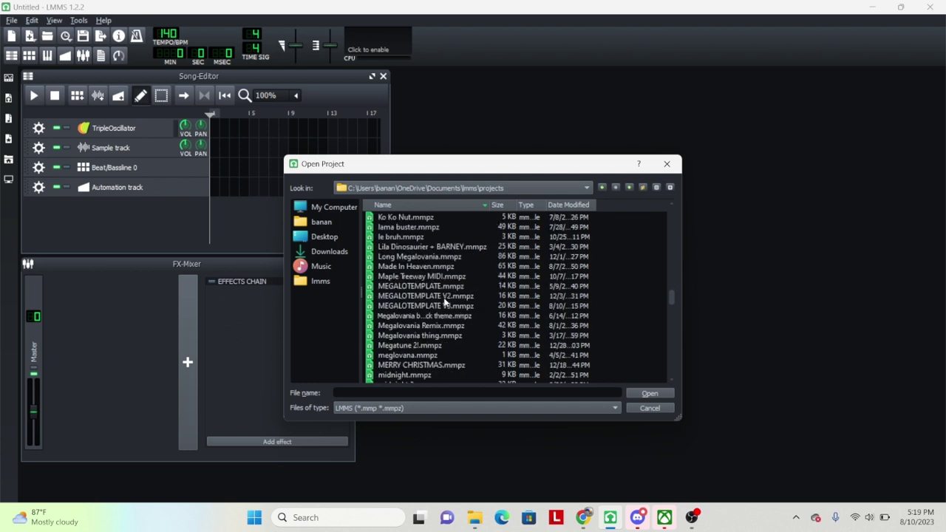
left_click(443, 308)
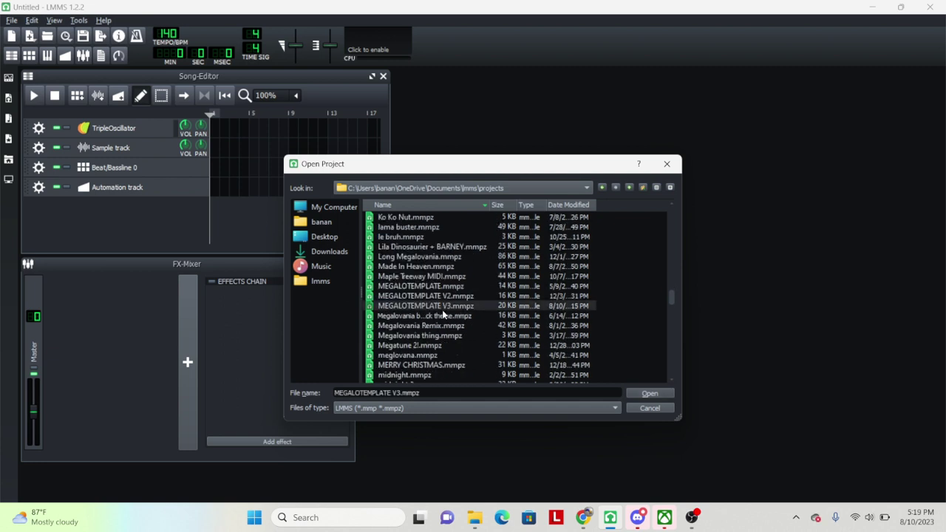
left_click(638, 396)
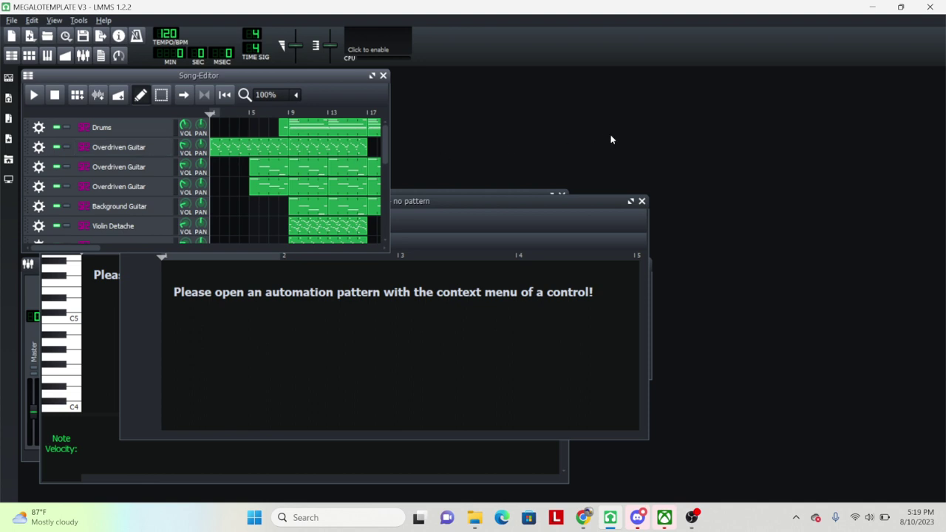
Load The_DEFINITIVE_MEGALOVANIA_Soundfont__V1.17_FIXED.sf2 into the first Overdriven Guitar track and confirm the Overdriven Guitar patch
left_click(130, 150)
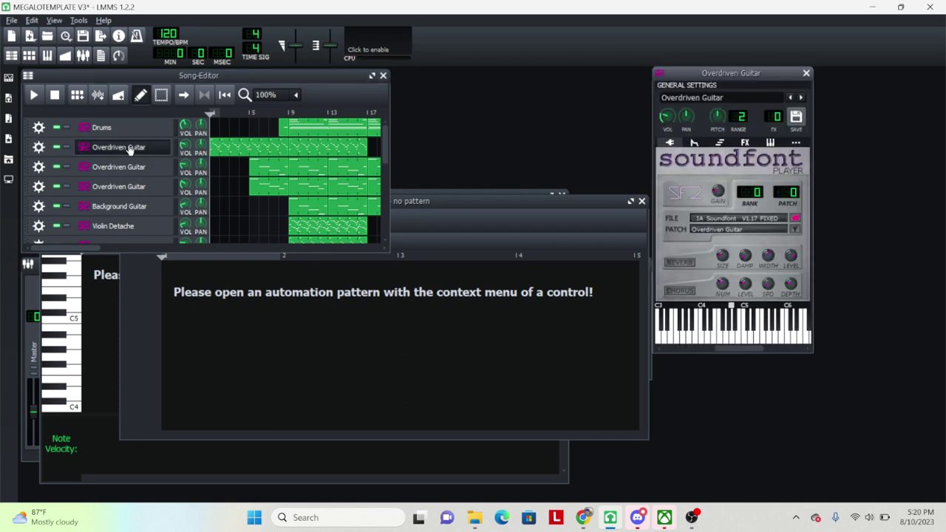
left_click(797, 220)
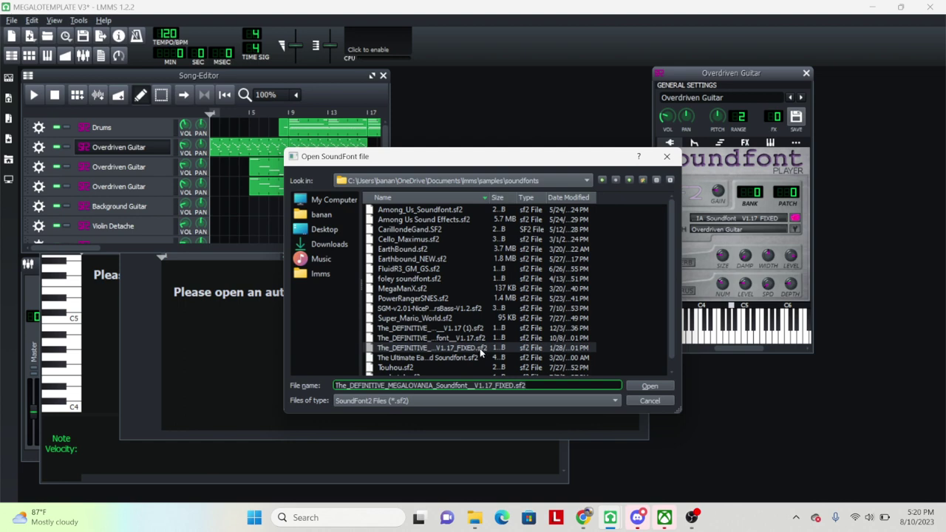
left_click(649, 388)
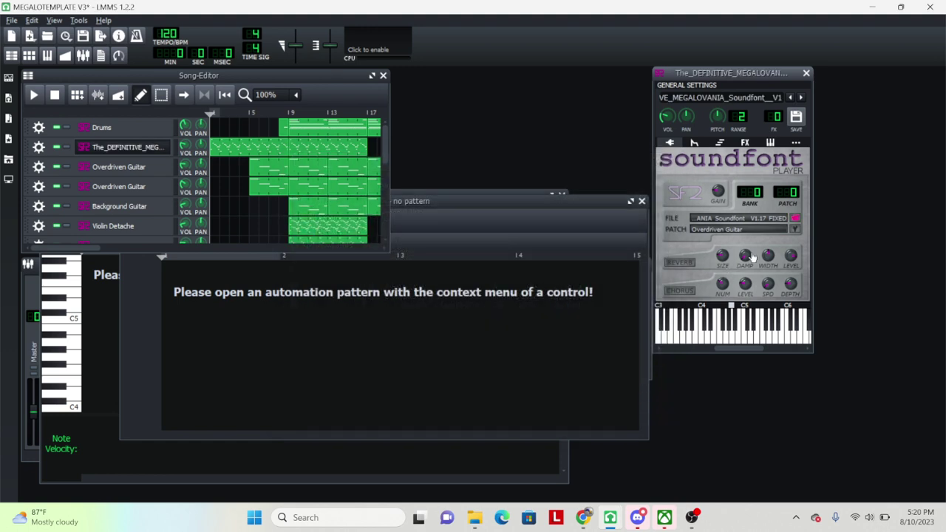
left_click(796, 230)
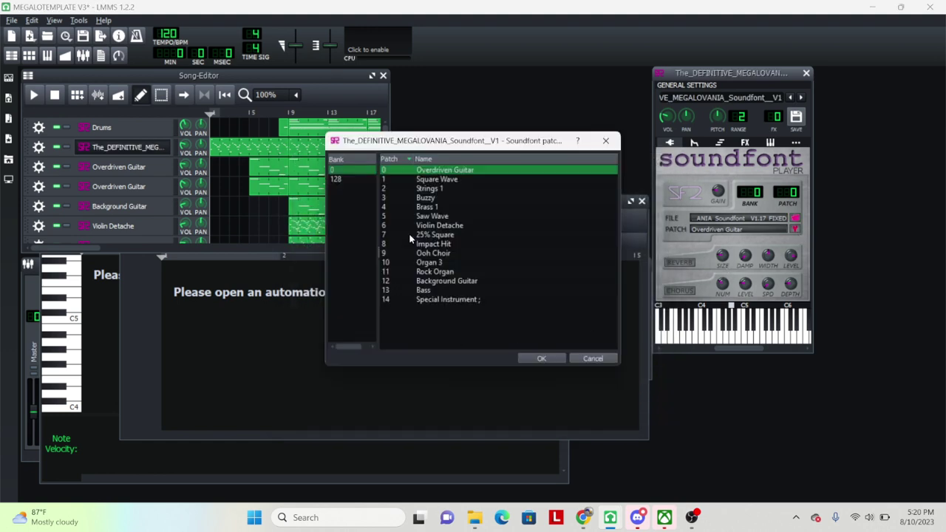
left_click(541, 358)
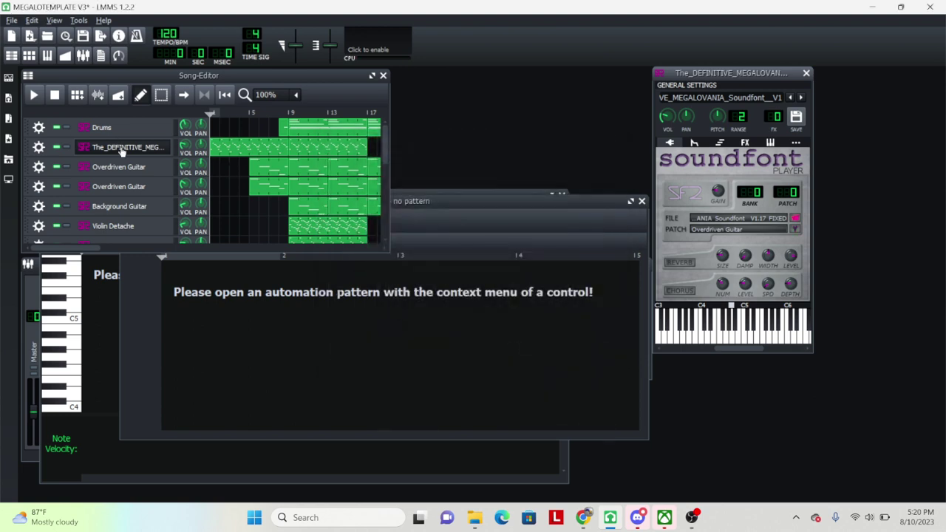
Rename the track directly below Drums as Overdriven Guitar
double_click(158, 155)
type("Overdr")
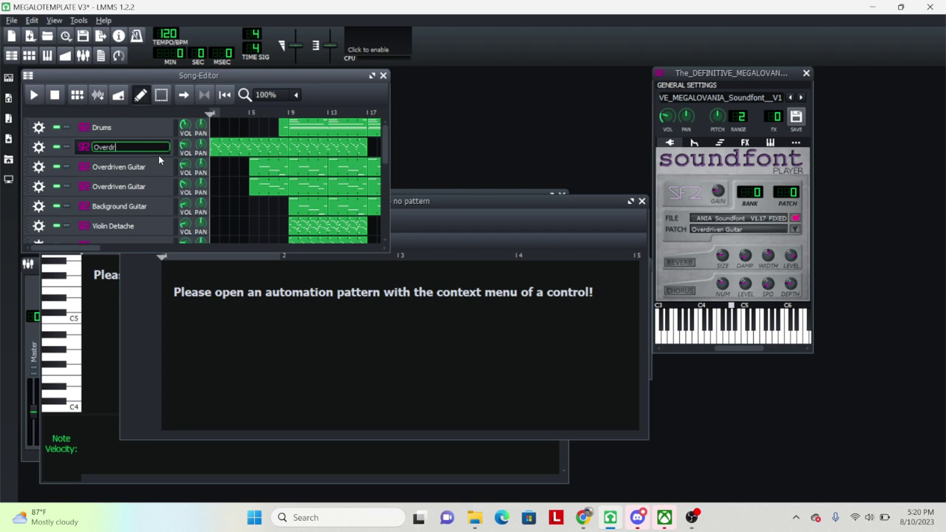
type("iven Guitar")
key("Return")
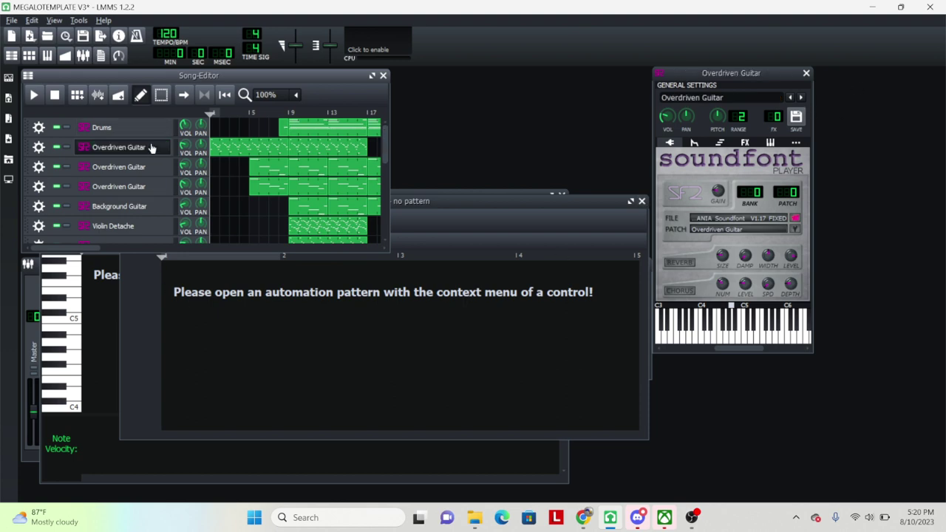
Change the first Overdriven Guitar track's soundfont patch to Background Guitar
left_click(794, 229)
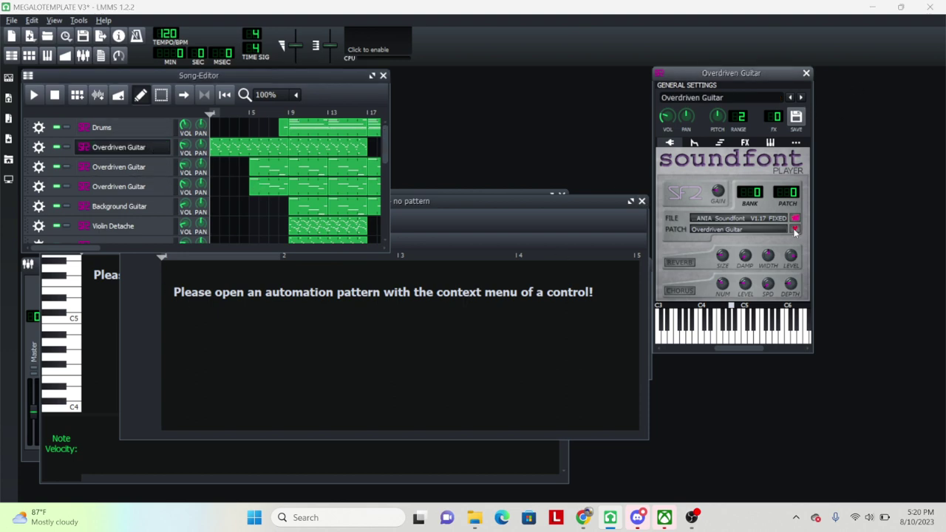
left_click(423, 290)
left_click(500, 281)
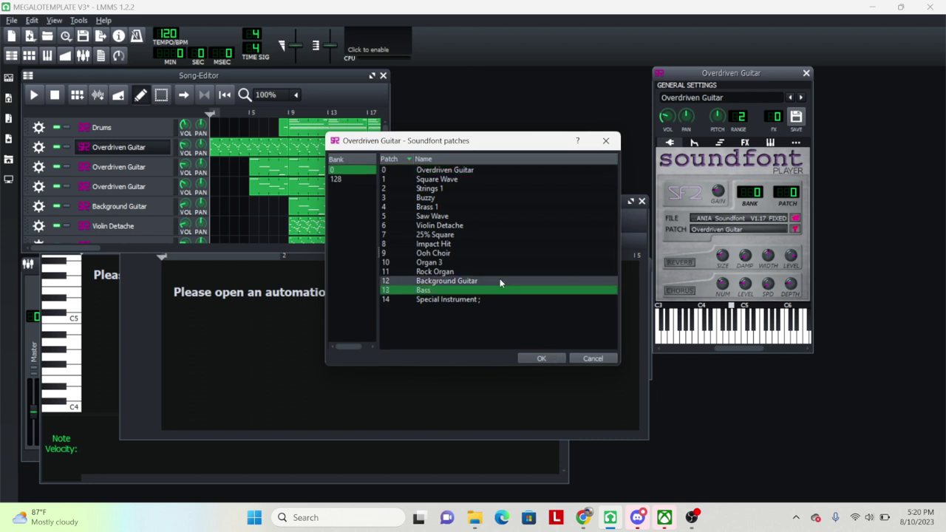
left_click(538, 359)
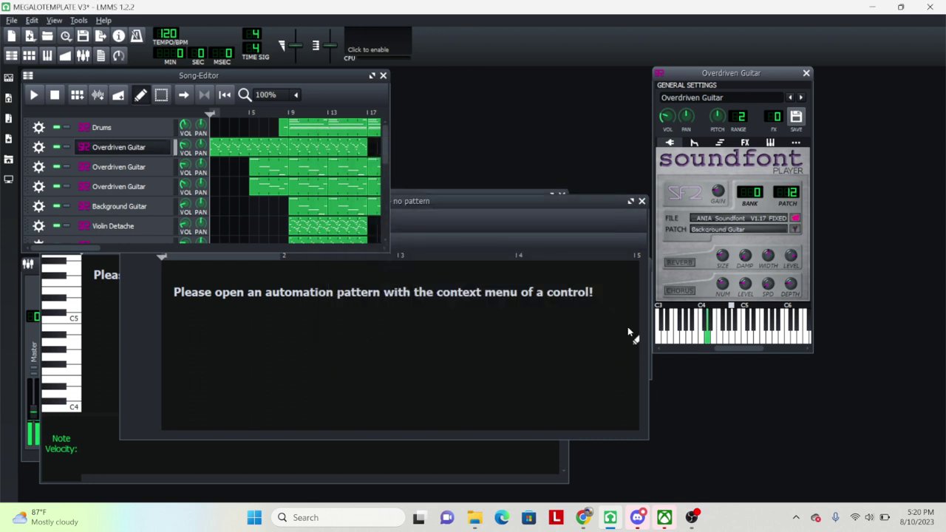
Change the first Overdriven Guitar track's soundfont patch to Square Wave
left_click(796, 229)
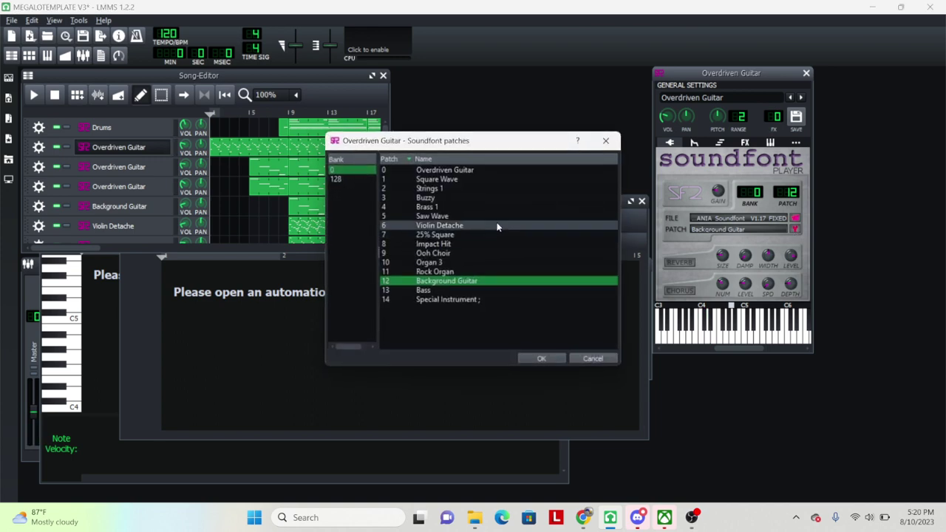
left_click(486, 180)
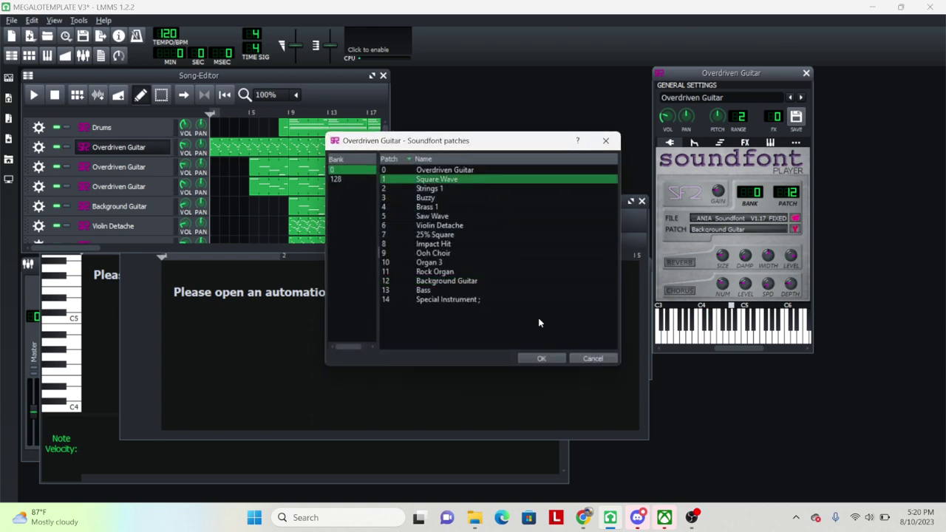
left_click(548, 358)
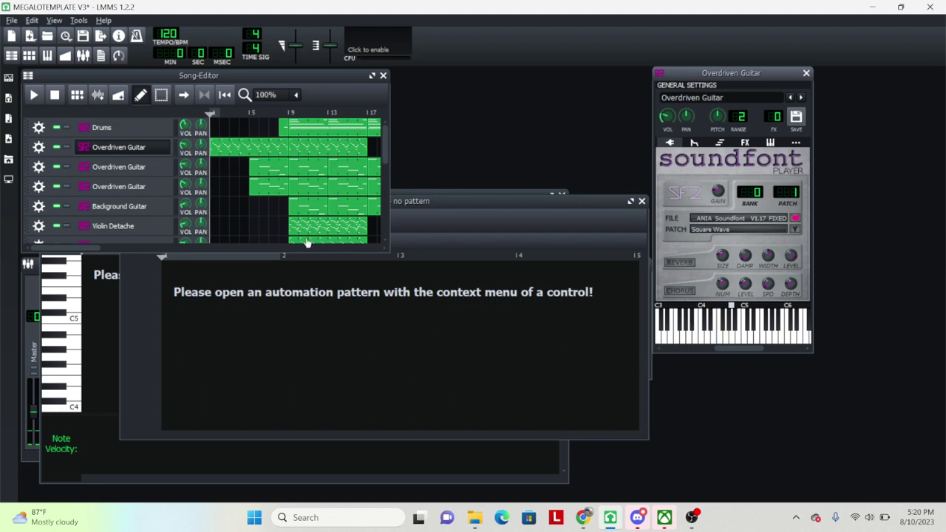
Look through the template's instrument tracks in the Song-Editor down to Impact Hit
scroll(231, 215, "down", 4)
scroll(102, 210, "down", 8)
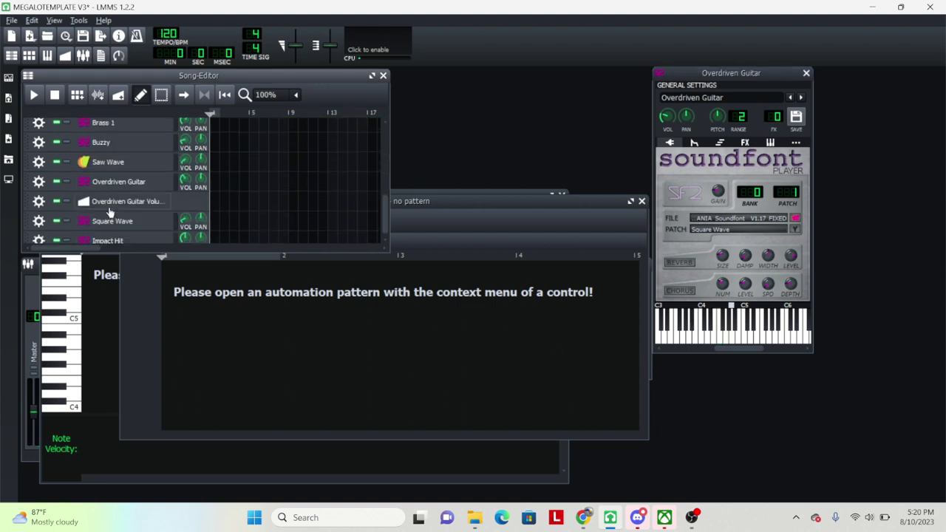
scroll(109, 212, "down", 1)
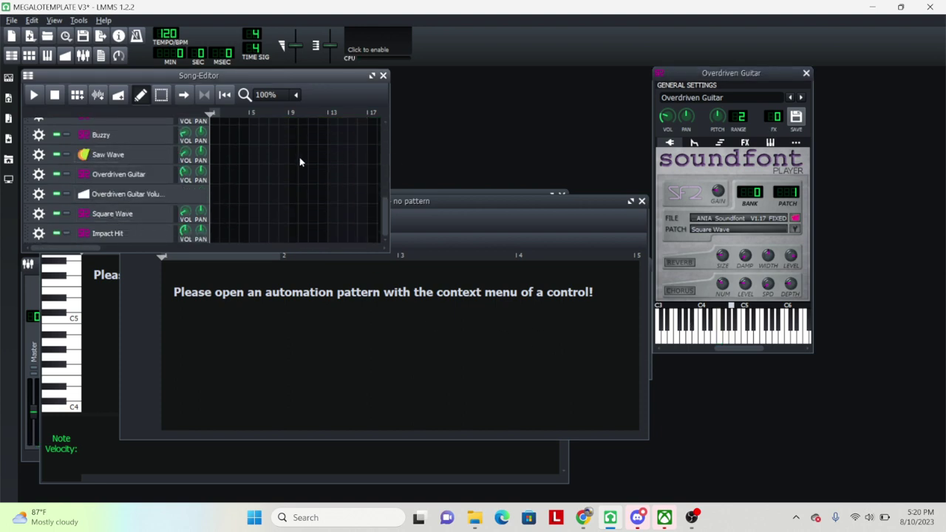
scroll(301, 162, "up", 4)
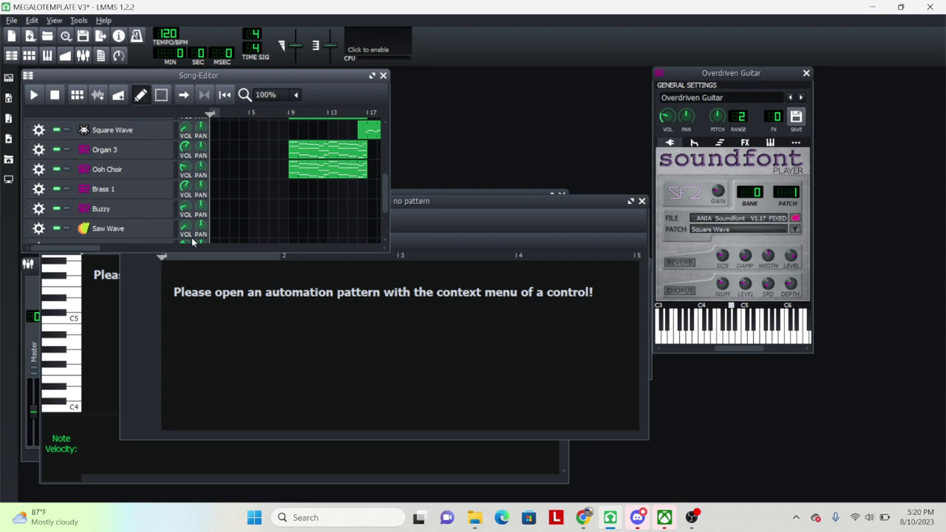
scroll(258, 208, "up", 5)
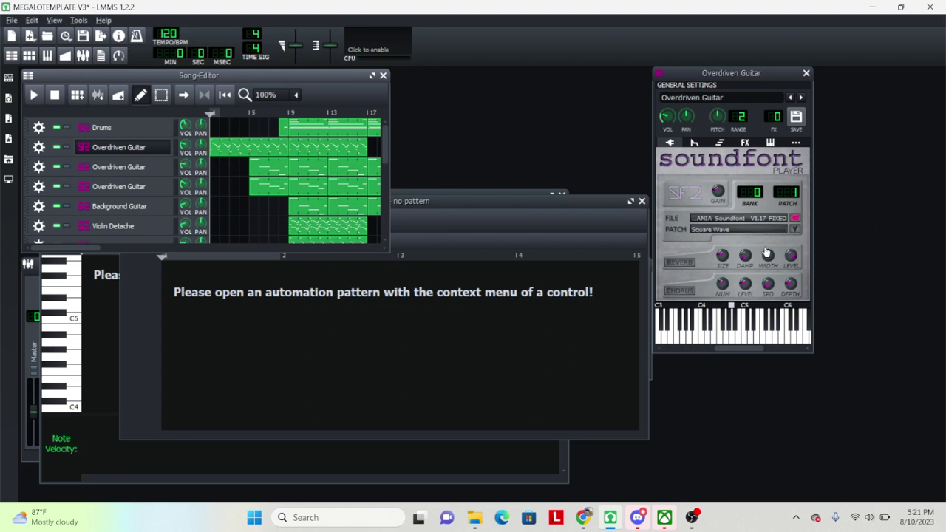
Set the first Overdriven Guitar track's soundfont patch to Overdriven Guitar and close its instrument window
left_click(796, 230)
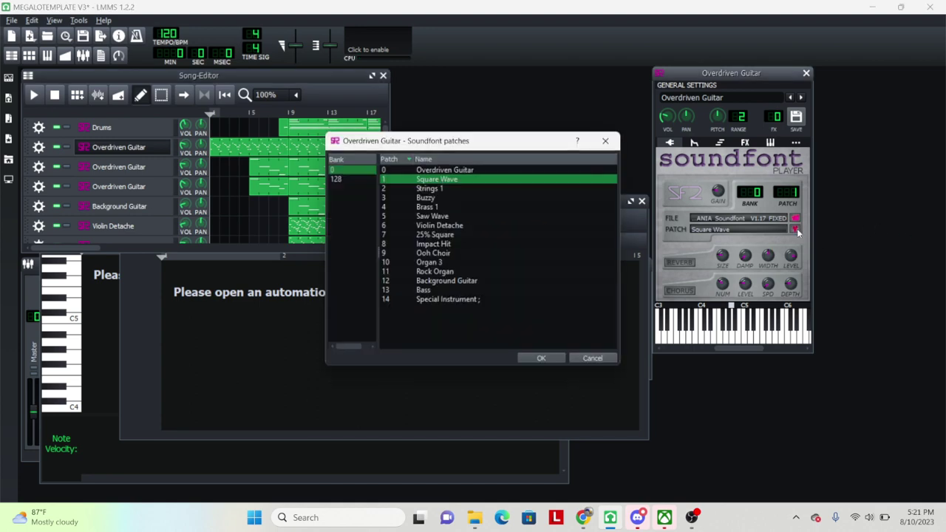
left_click(475, 172)
left_click(544, 357)
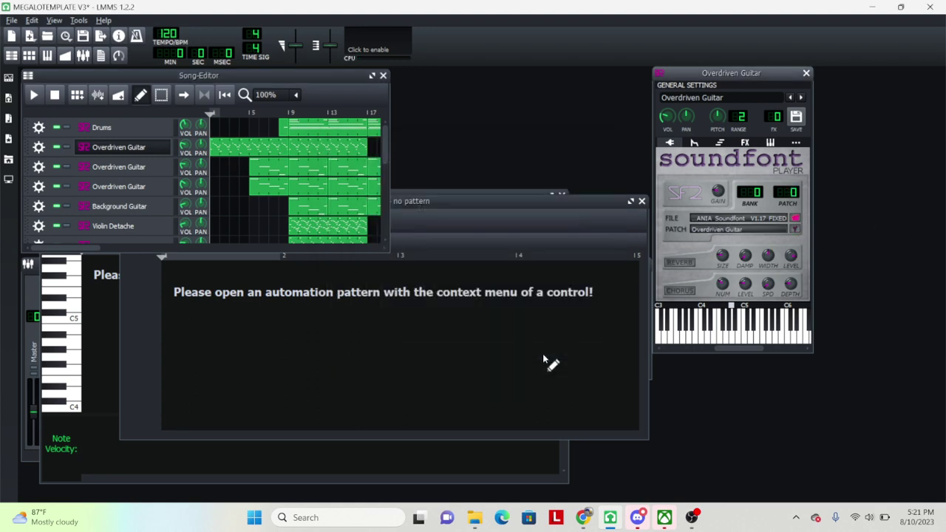
left_click(806, 73)
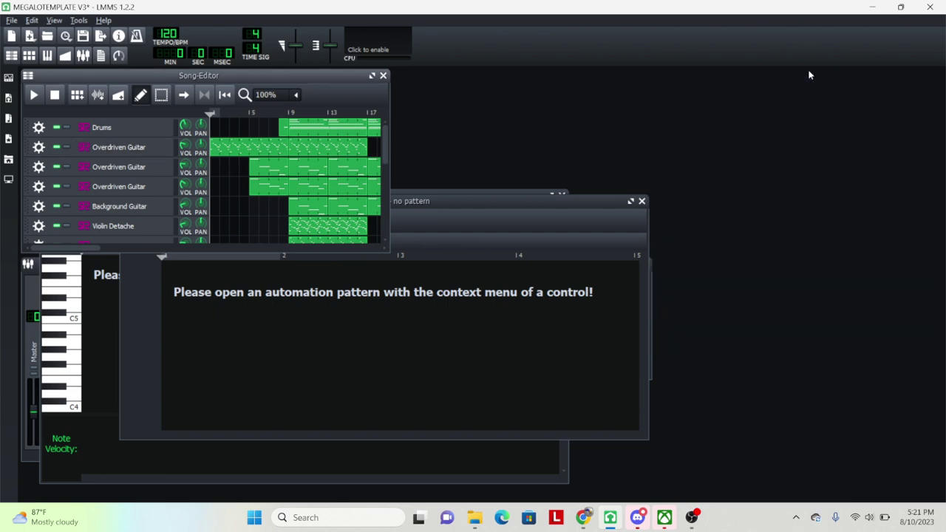
Save the template project and start playing the song
left_click(11, 21)
left_click(31, 96)
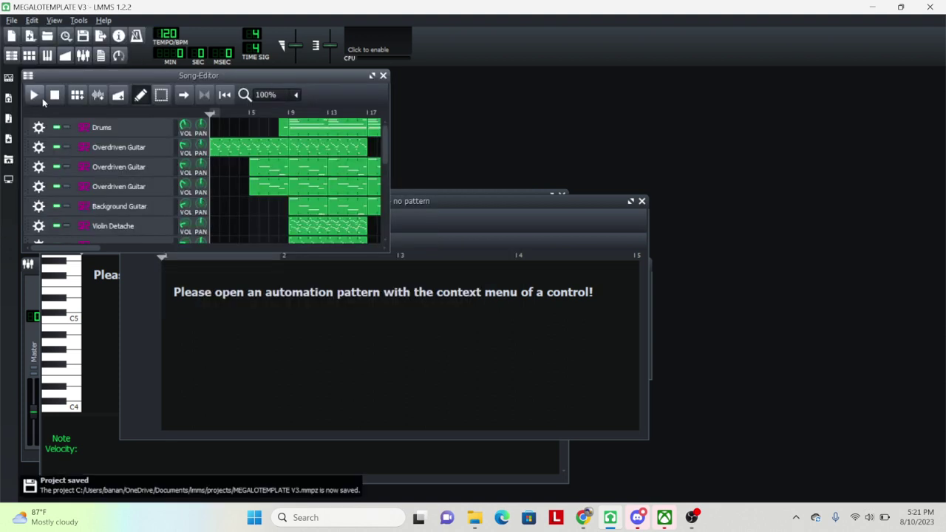
left_click(35, 96)
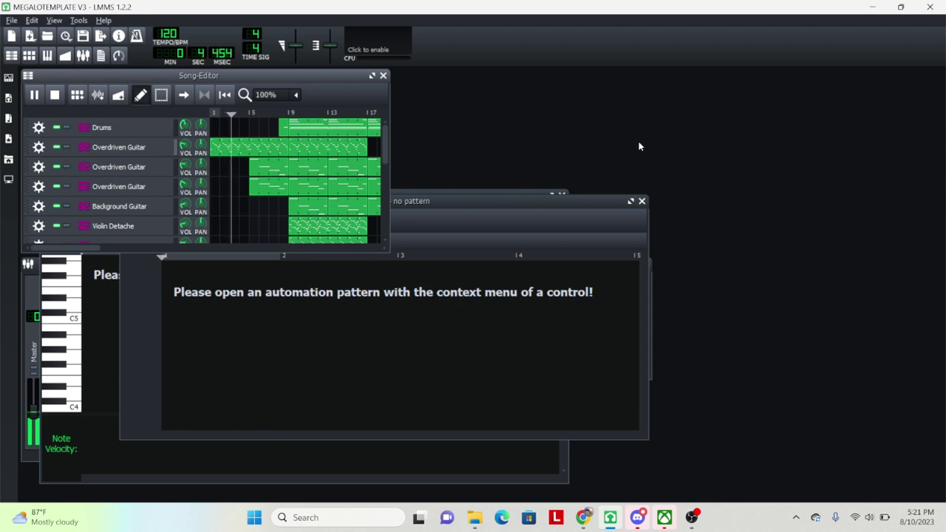
Check the audio levels in OBS, switch back to LMMS and stop the song's playback
left_click(695, 521)
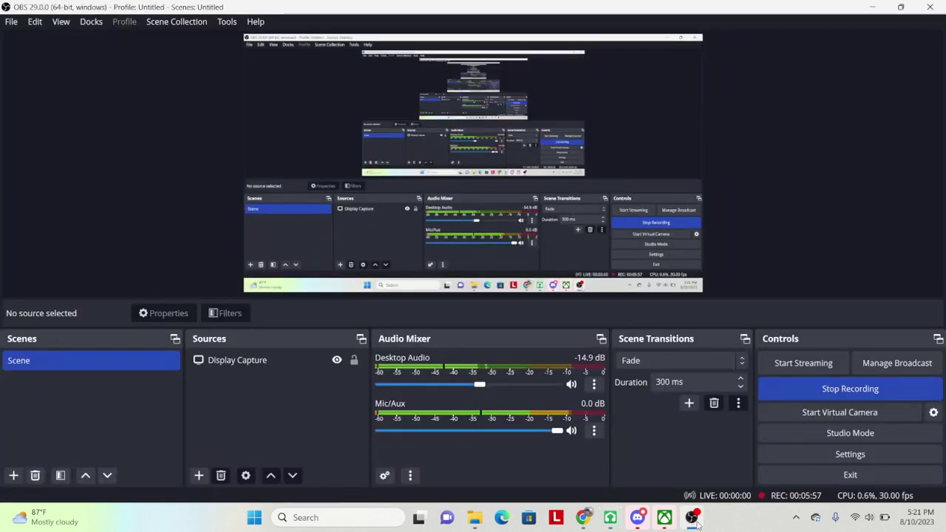
mouse_move(610, 519)
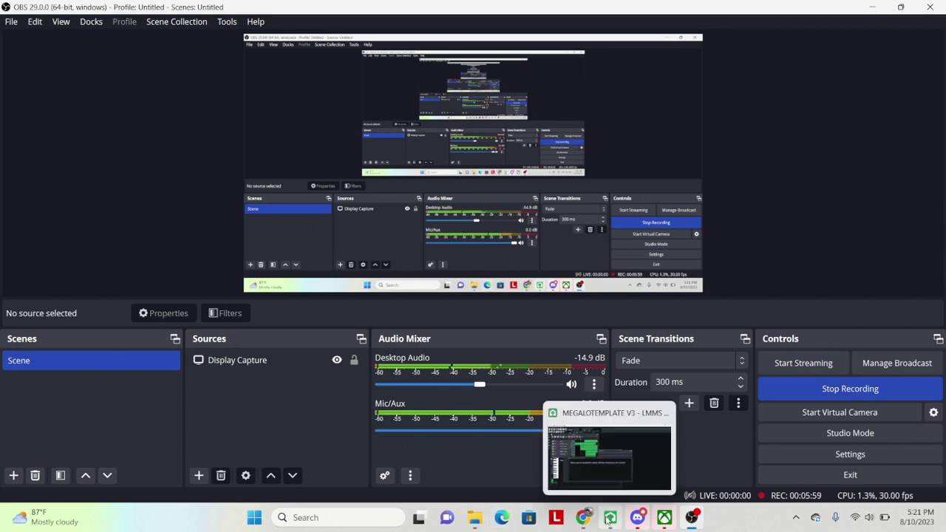
left_click(611, 476)
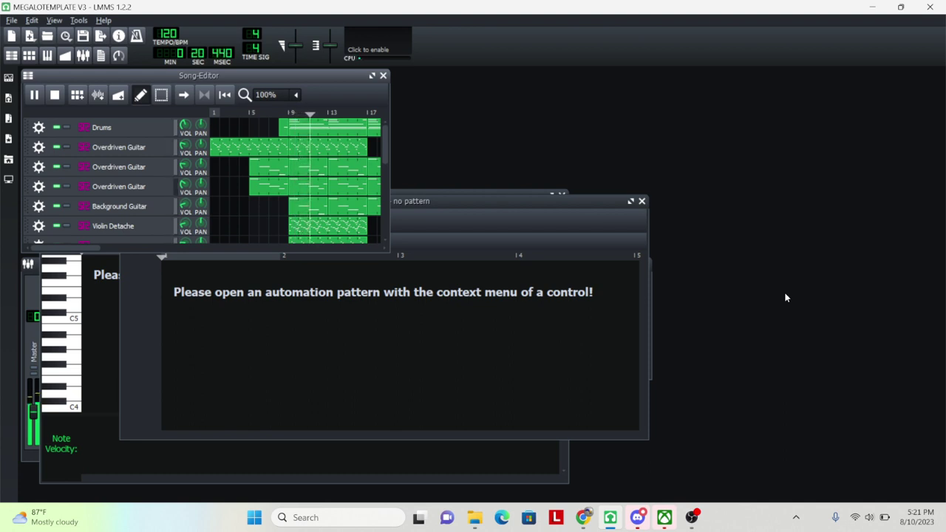
key("space")
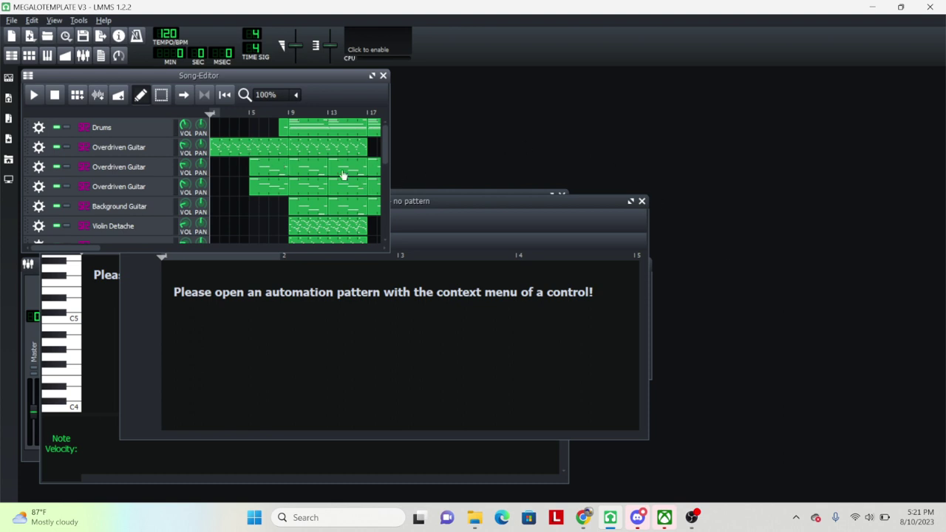
Open the first Overdriven Guitar track's opening pattern in the Piano-Roll and maximize the editor
double_click(222, 148)
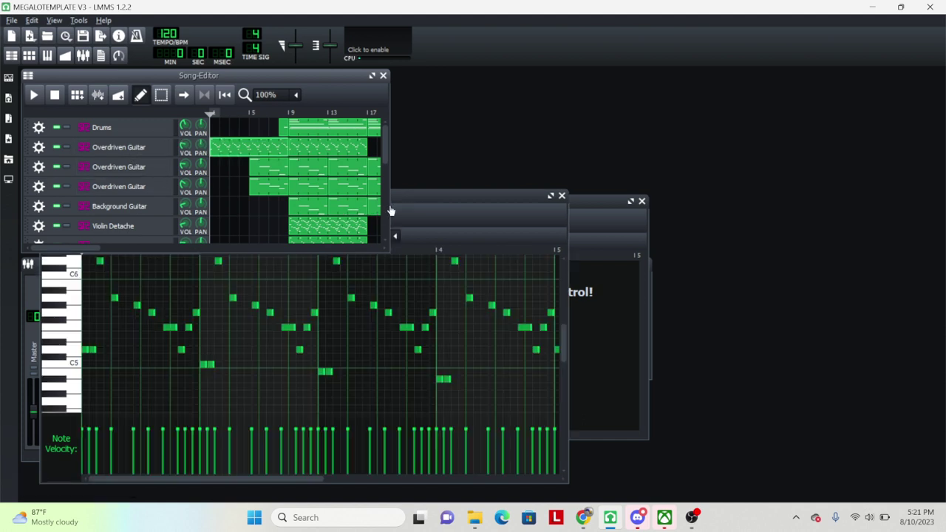
right_click(429, 200)
left_click(429, 198)
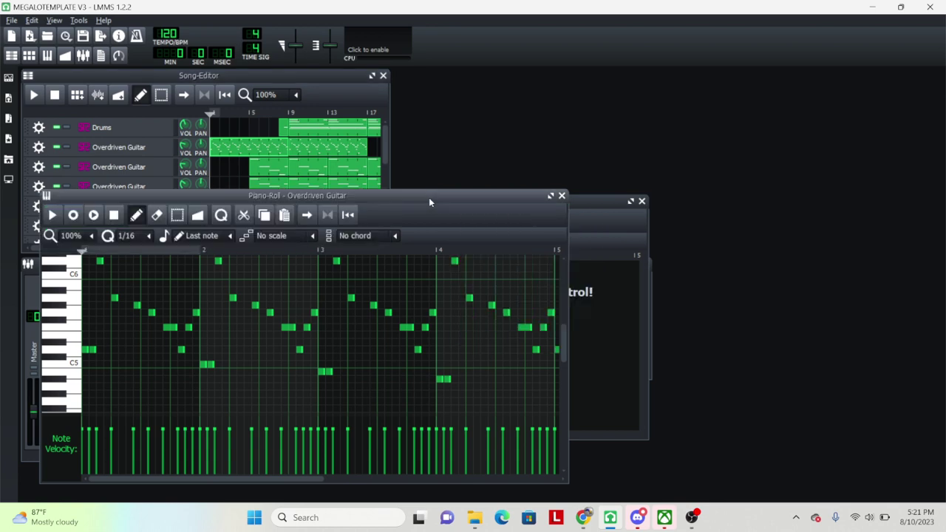
double_click(428, 197)
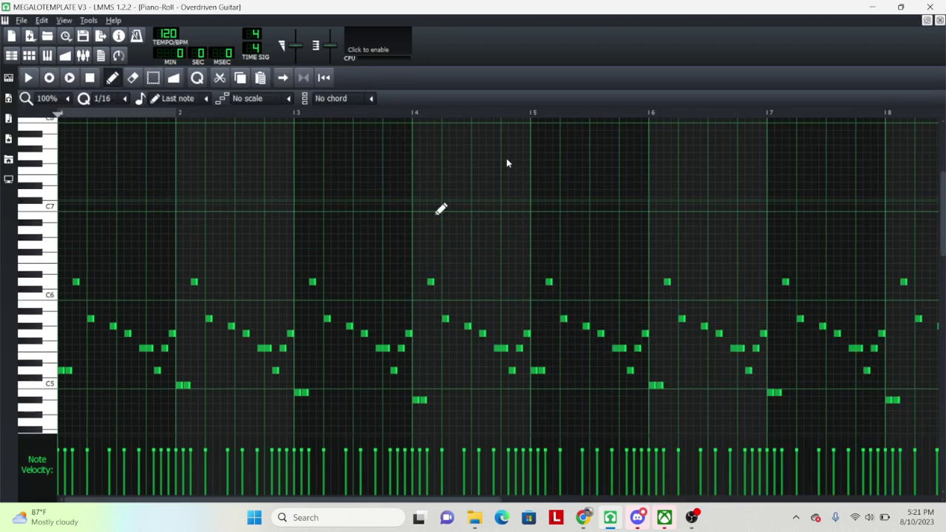
Restore the Piano-Roll to a floating window and maximize it again
left_click(927, 20)
double_click(424, 200)
left_click(927, 20)
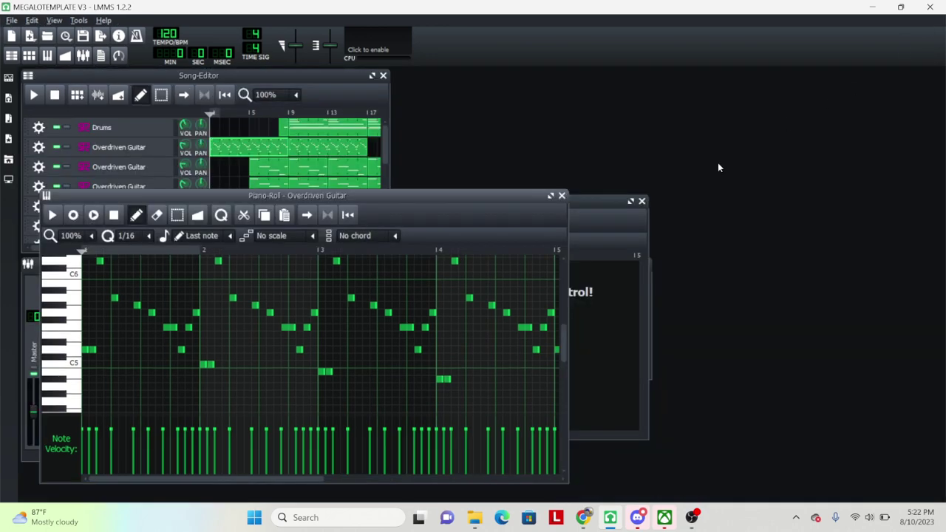
left_click(550, 195)
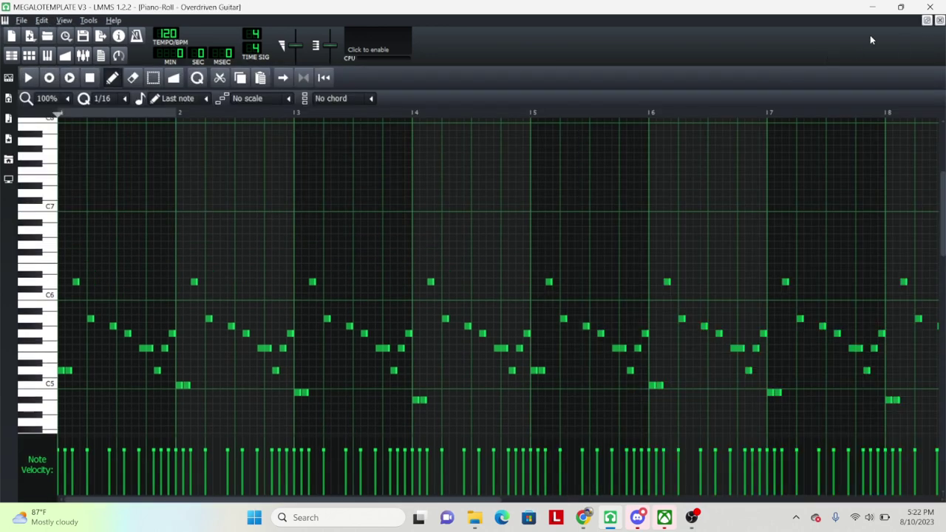
left_click(927, 20)
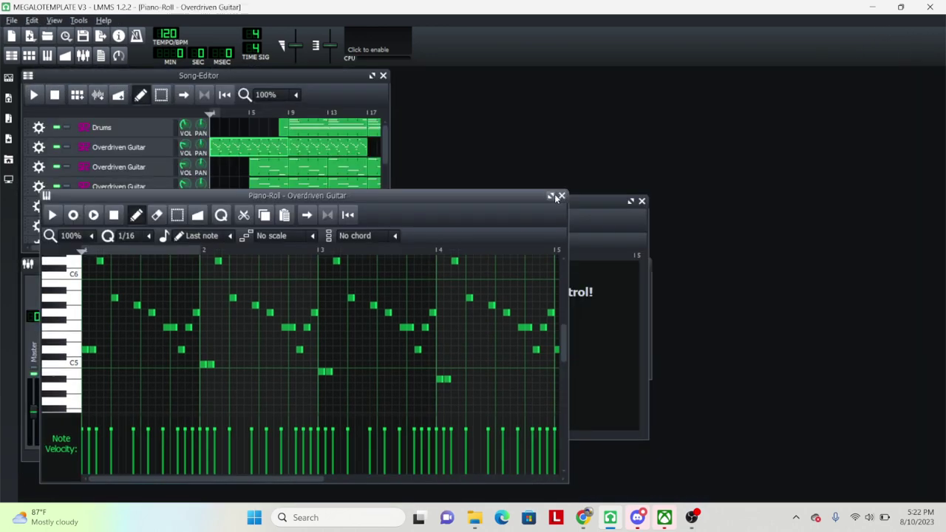
left_click(550, 195)
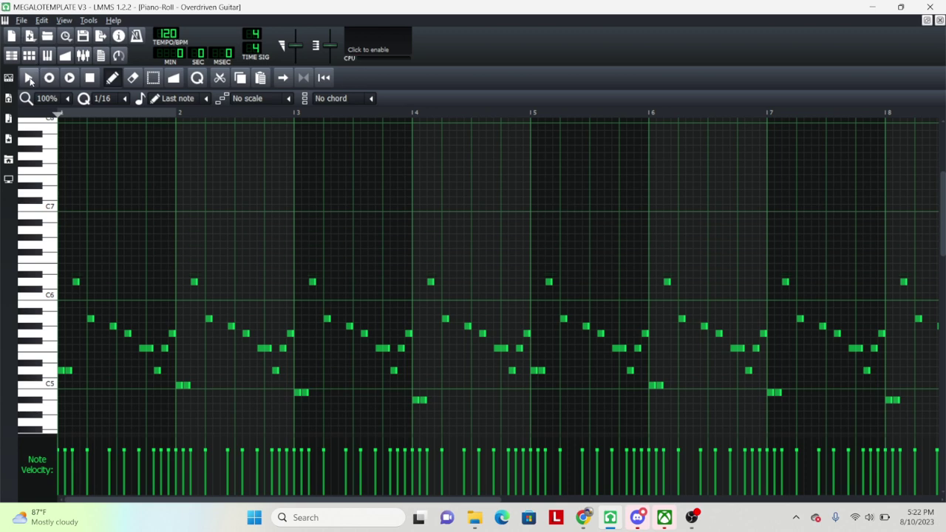
Play the Overdriven Guitar pattern in the Piano-Roll and stop it after a few seconds
left_click(29, 79)
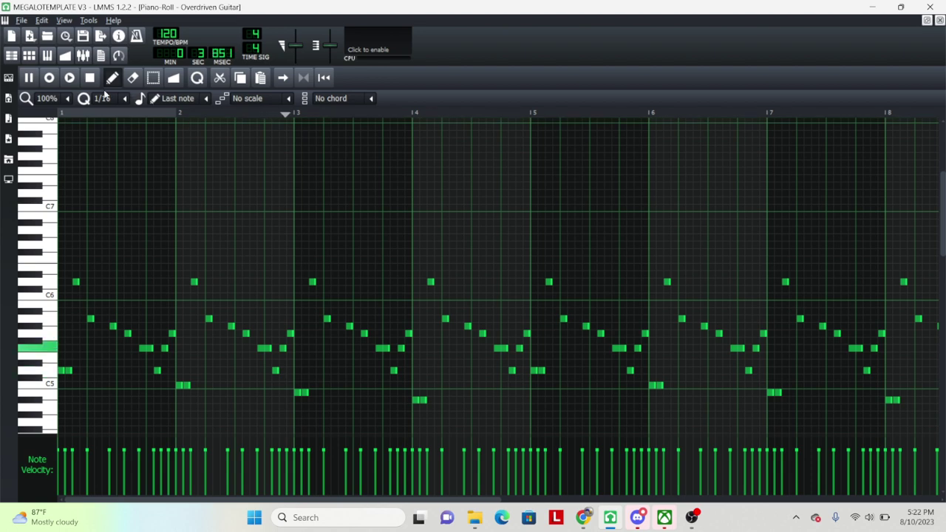
key("space")
Delete all notes in bars 1 to 4 of the Overdriven Guitar pattern
scroll(209, 212, "down", 1)
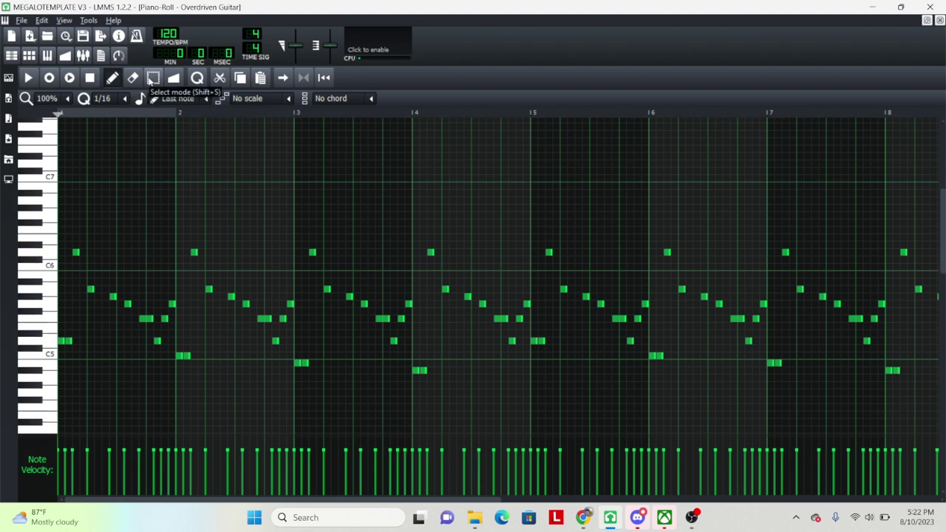
left_click(153, 78)
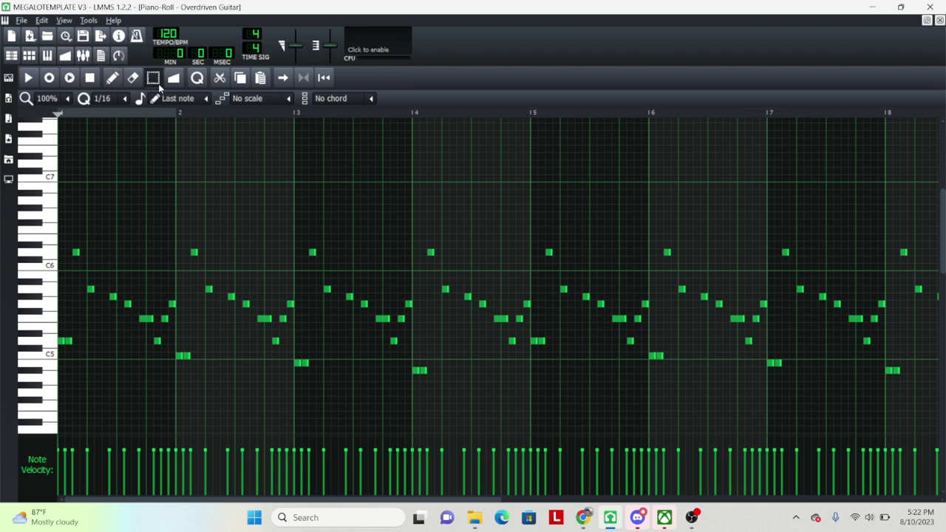
left_click_drag(529, 147, 25, 500)
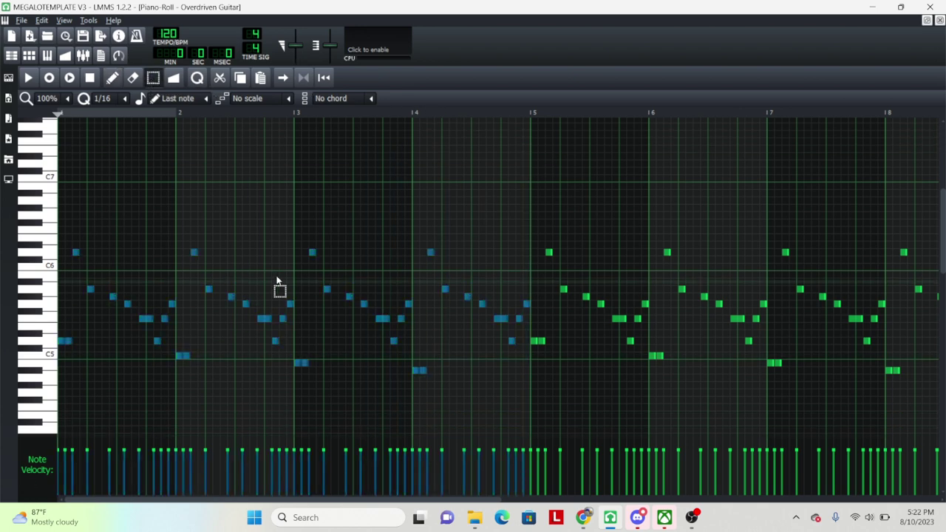
key("Delete")
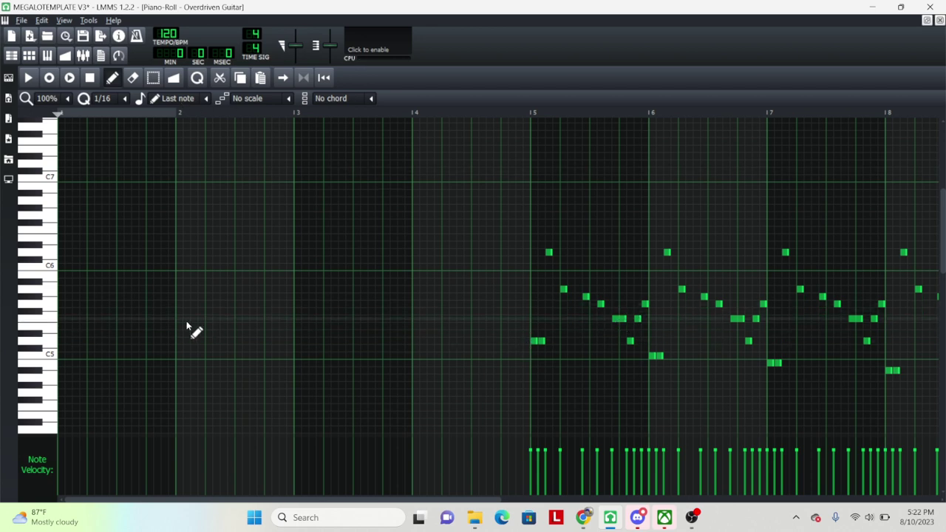
Draw eight consecutive eighth notes across bar 1: D5, F5, G5, A5, C5, D5, E5 and F5
left_click_drag(59, 343, 61, 341)
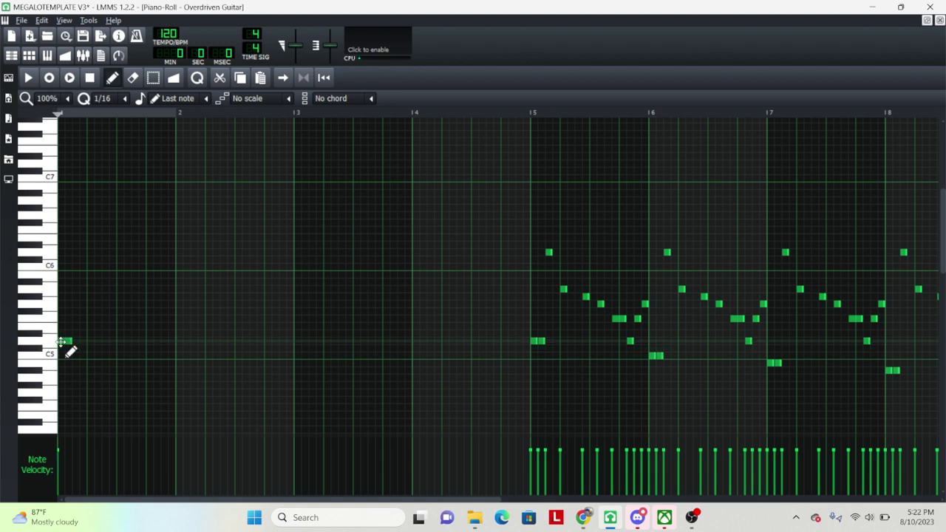
left_click(80, 319)
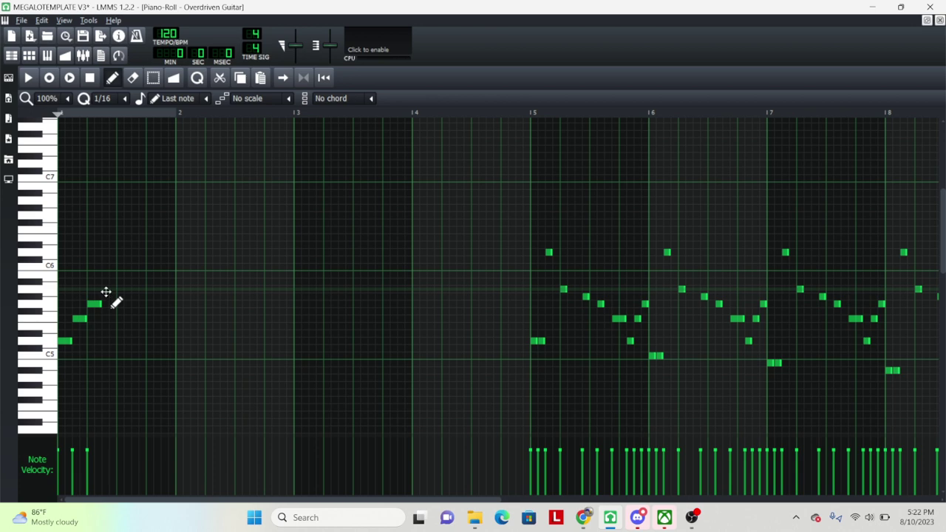
left_click(106, 290)
left_click(137, 342)
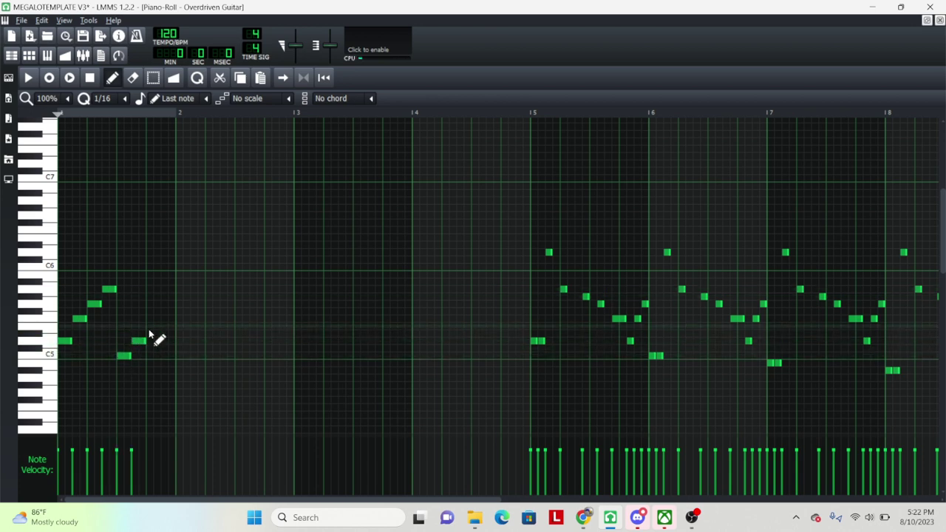
left_click(149, 327)
left_click(171, 319)
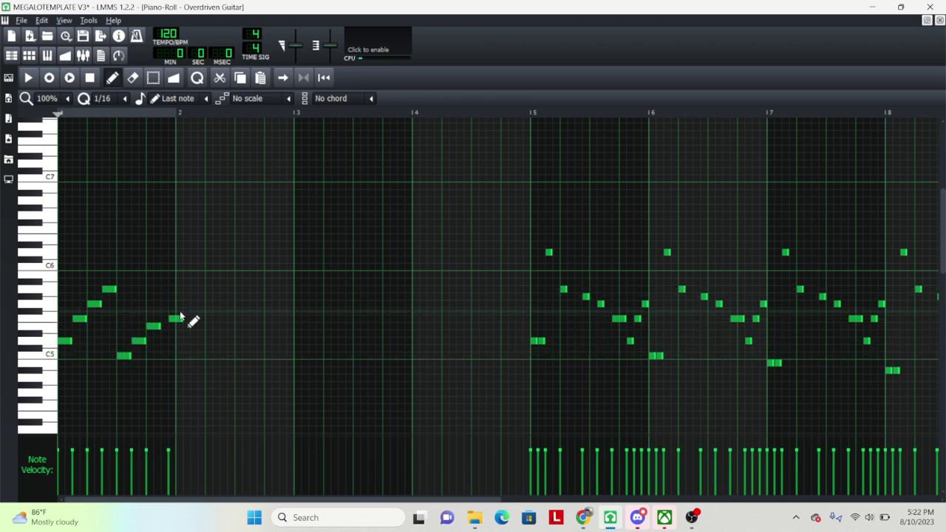
left_click(170, 319)
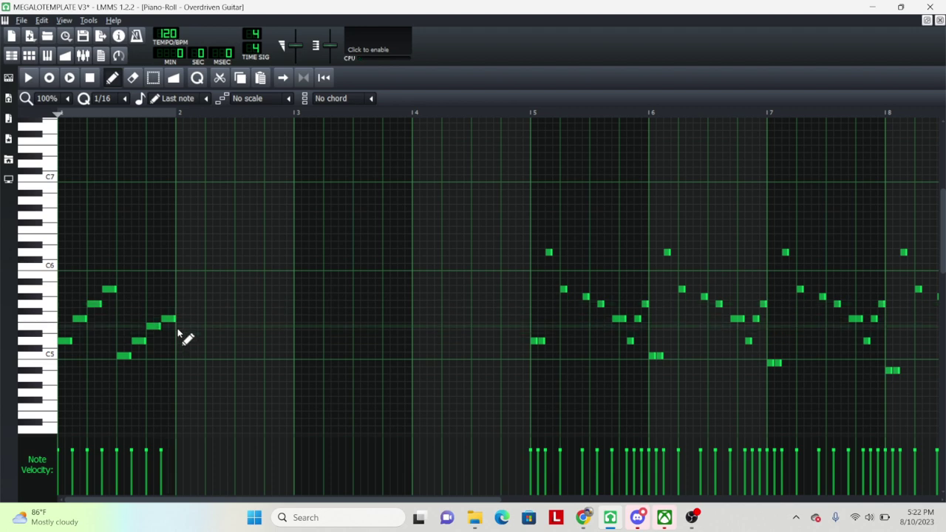
Draw eighth notes E5, D5, C5, D5, A4, C5, A4 and C5 across bar 2 and play the melody
left_click(195, 340)
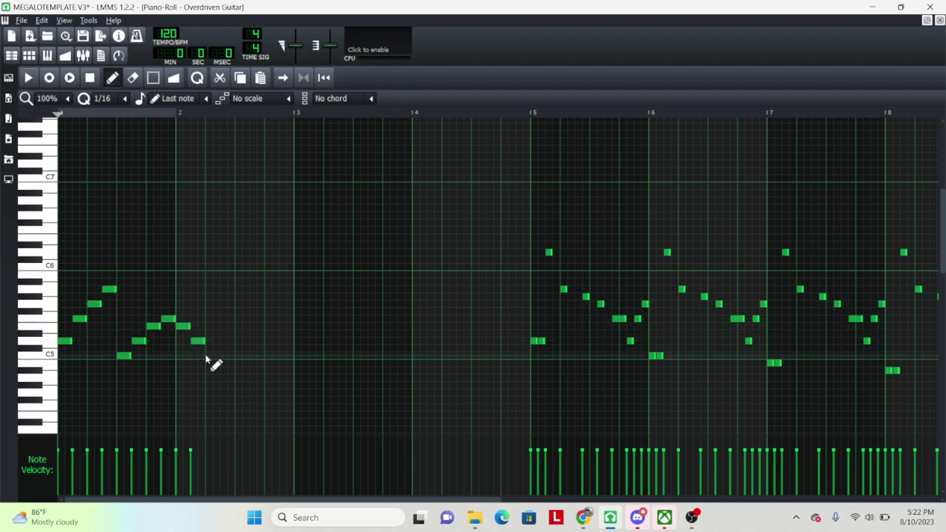
left_click(211, 355)
left_click(225, 341)
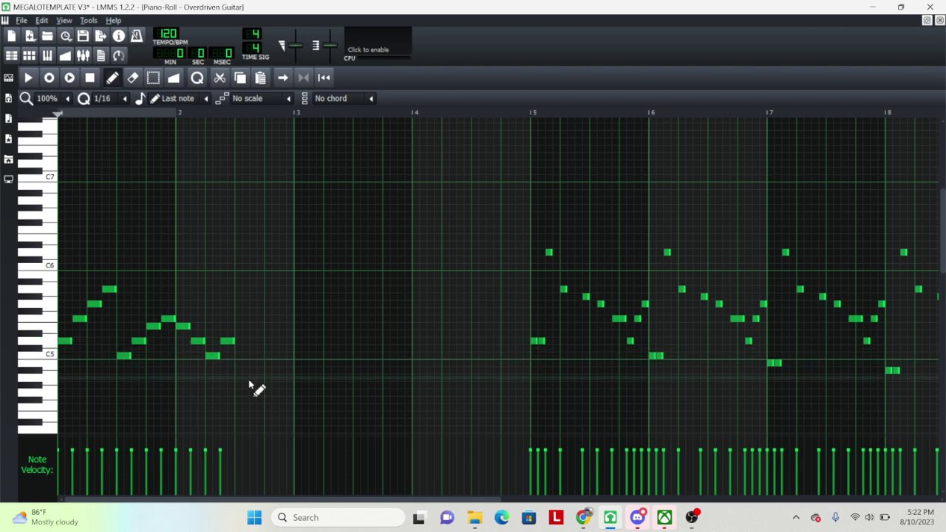
left_click(255, 356)
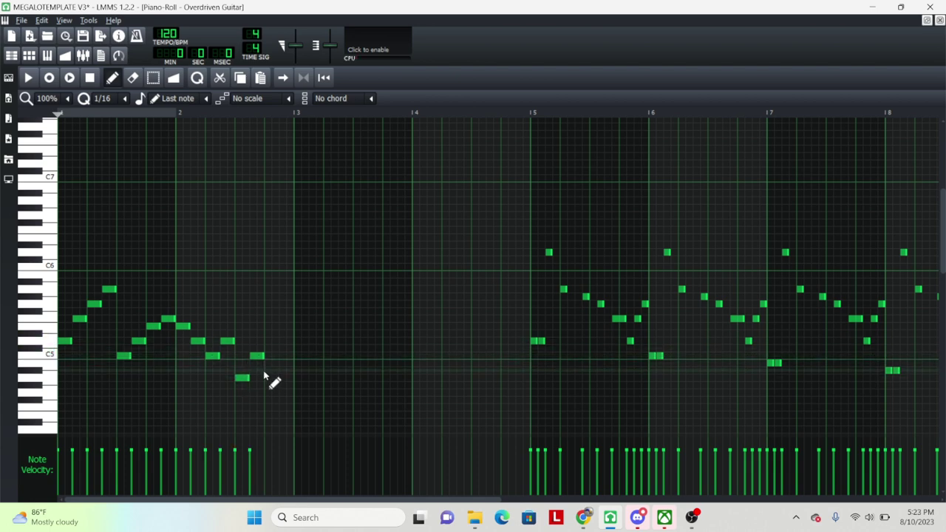
left_click(269, 377)
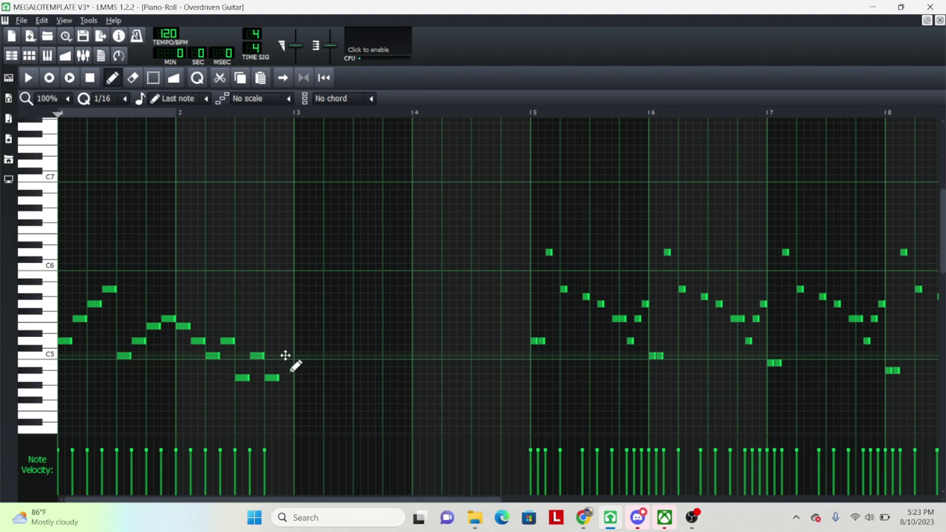
left_click(285, 355)
left_click(33, 82)
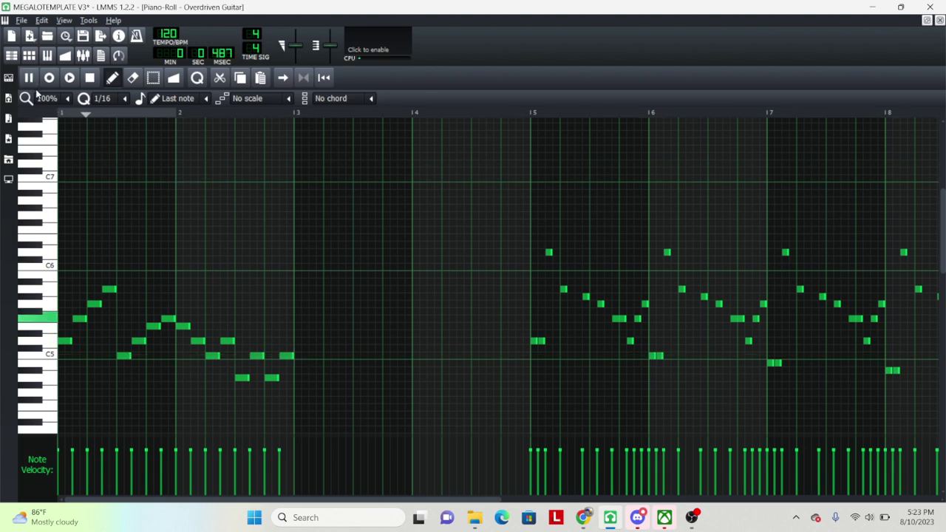
Copy the two-bar melody from bars 1 and 2 and paste it at the start of bar 3
left_click(153, 78)
mouse_move(340, 370)
left_mouse_down()
mouse_move(141, 274)
mouse_move(59, 275)
left_mouse_up()
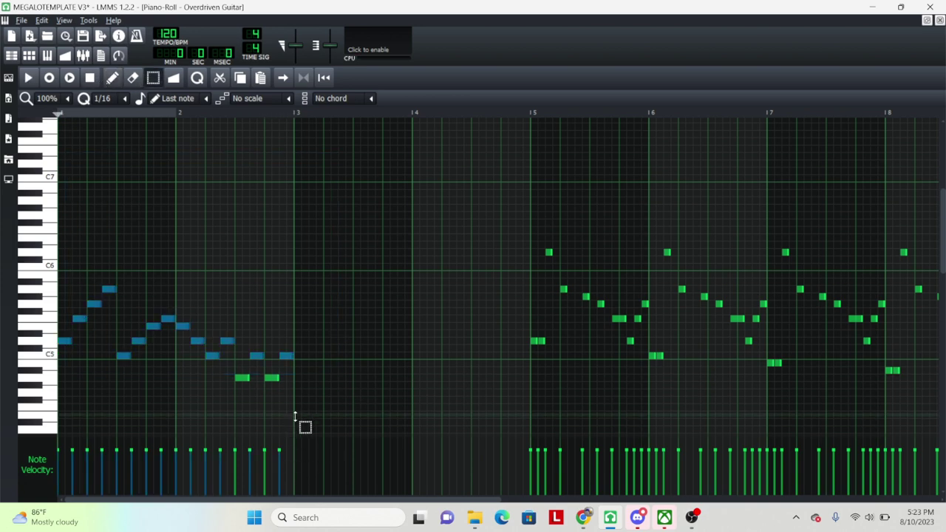
left_click_drag(348, 395, 170, 151)
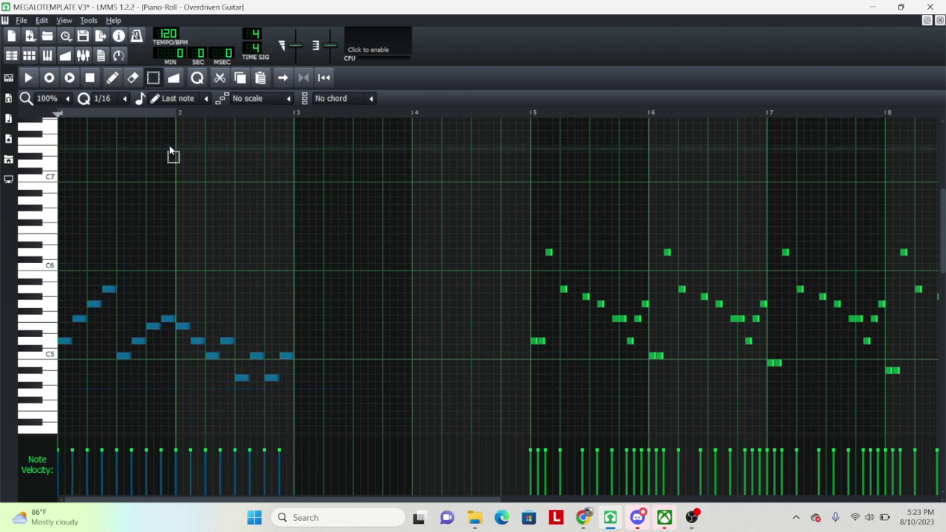
left_click(289, 114)
key("ctrl+v")
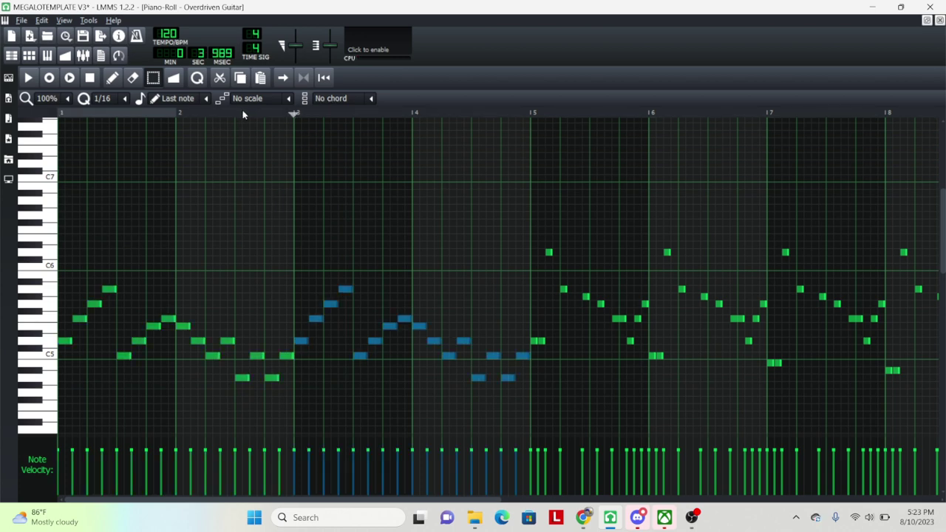
Return to the pattern's start, play the duplicated melody briefly and stop playback
key("Home")
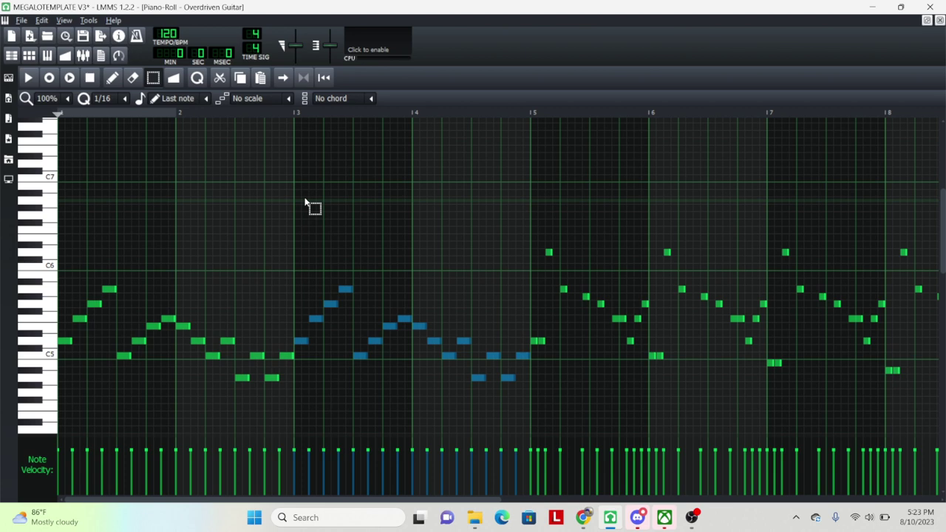
left_click(27, 77)
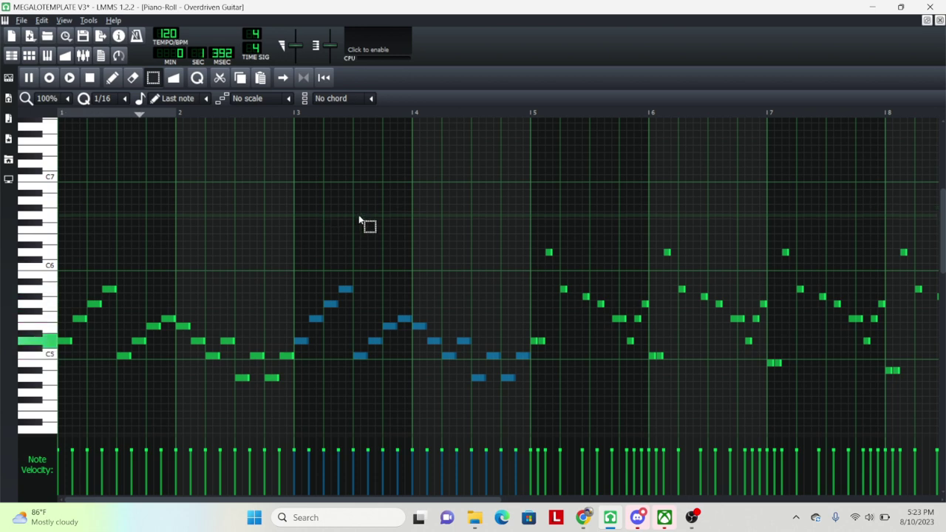
key("space")
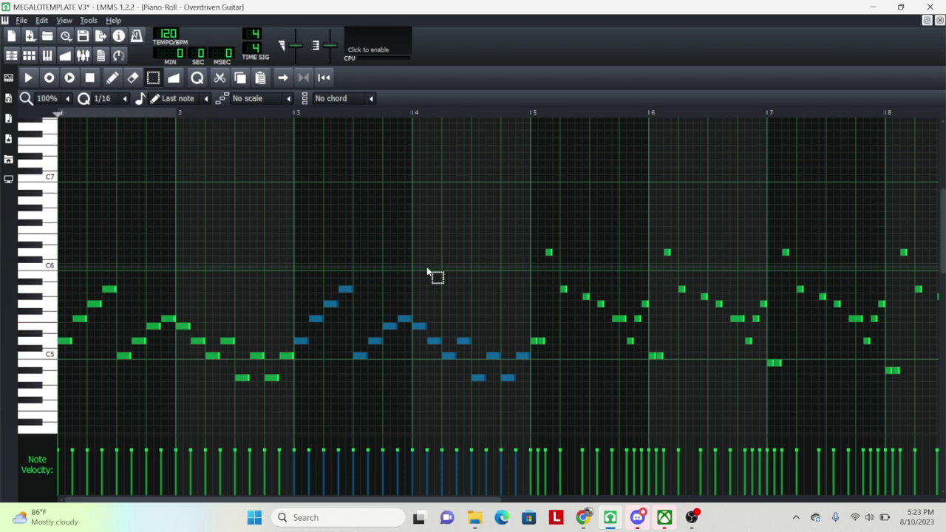
Delete all the old notes from bar 5 onward in the Overdriven Guitar pattern
scroll(351, 259, "down", 1)
left_click_drag(299, 220, 712, 456)
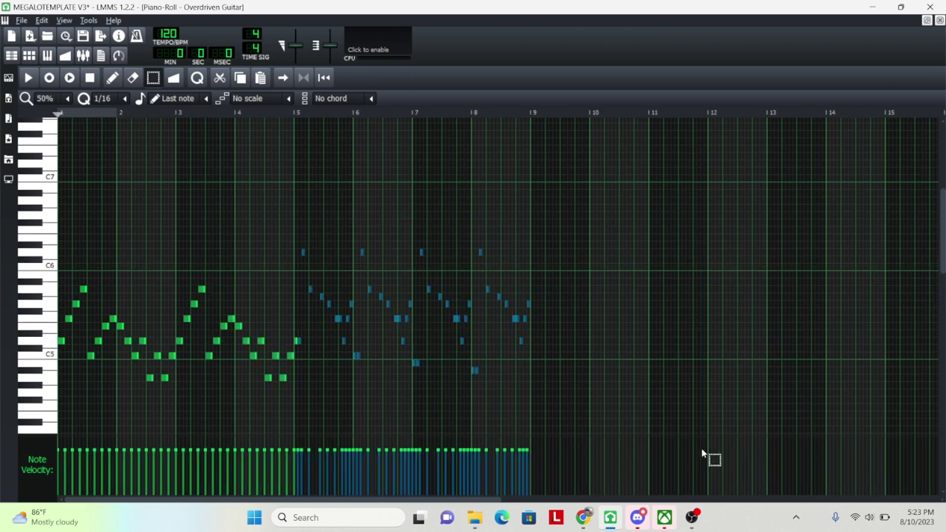
key("Delete")
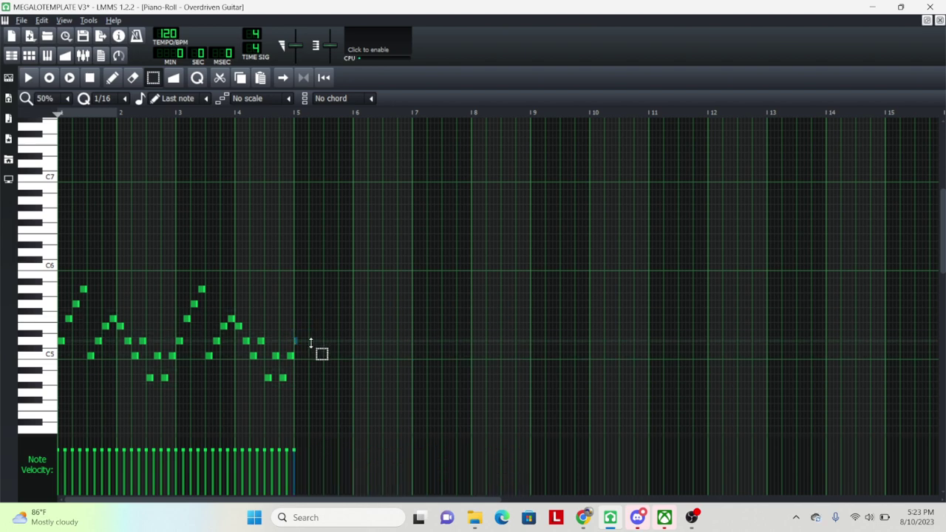
Copy the whole four-bar Overdriven Guitar melody, paste it at bar 5, and play the song from the Song-Editor
key("ctrl+a")
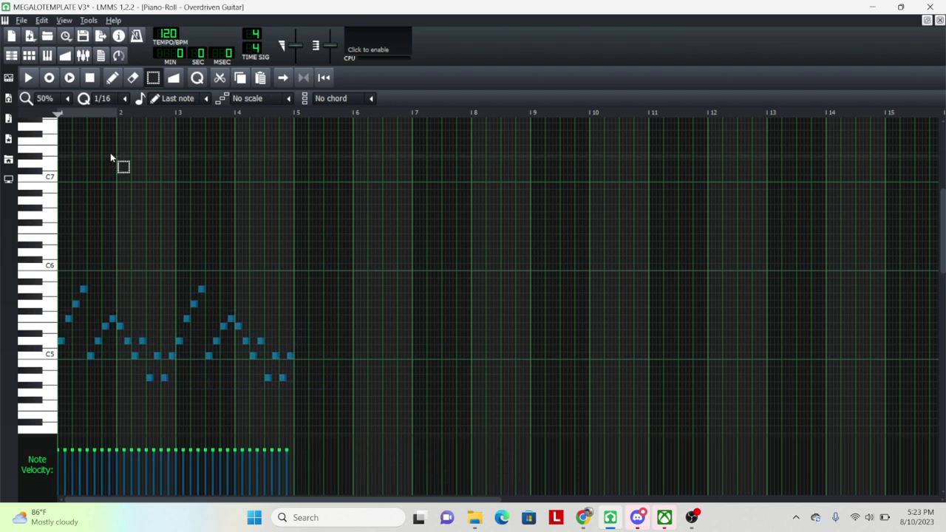
left_click(292, 112)
key("ctrl+v")
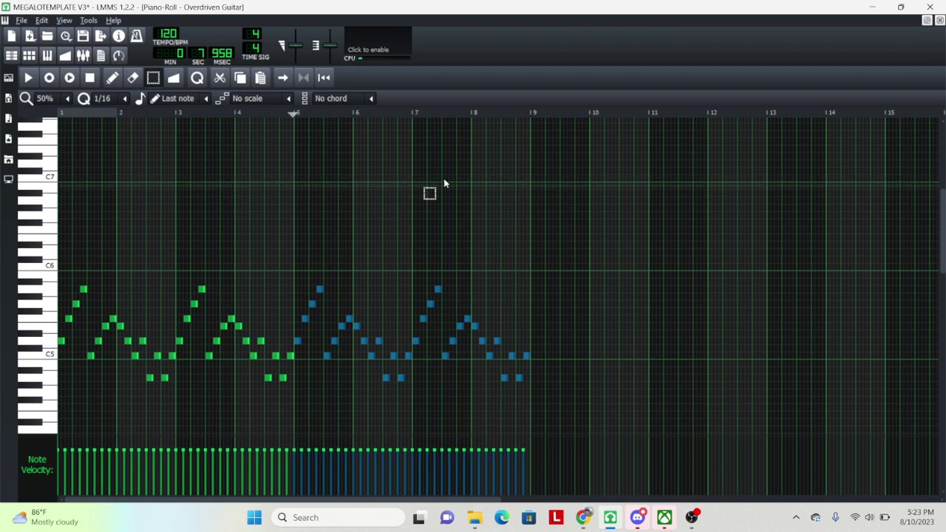
left_click(928, 22)
left_click(33, 94)
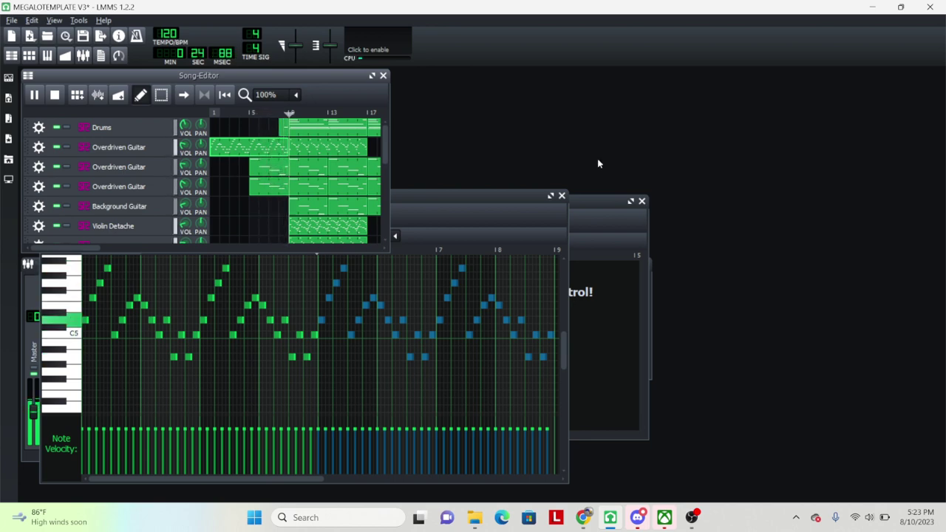
Replace the first Overdriven Guitar track's pattern at bar 9 with a copy of its bar 1 pattern
right_click(313, 152)
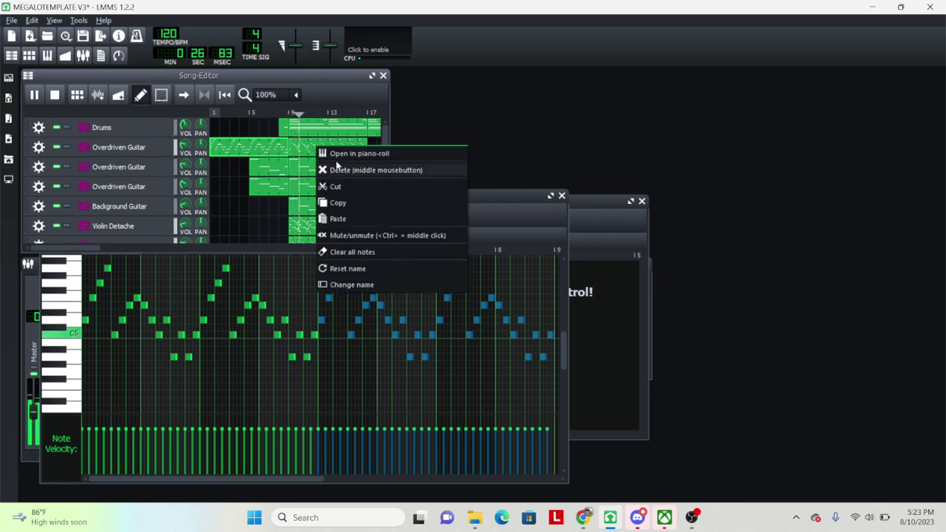
left_click(338, 168)
right_click(271, 145)
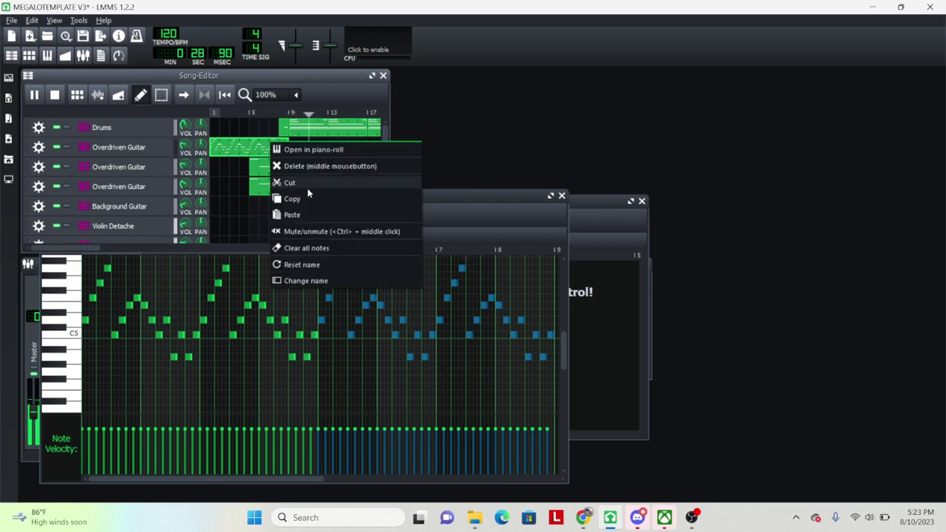
left_click(312, 196)
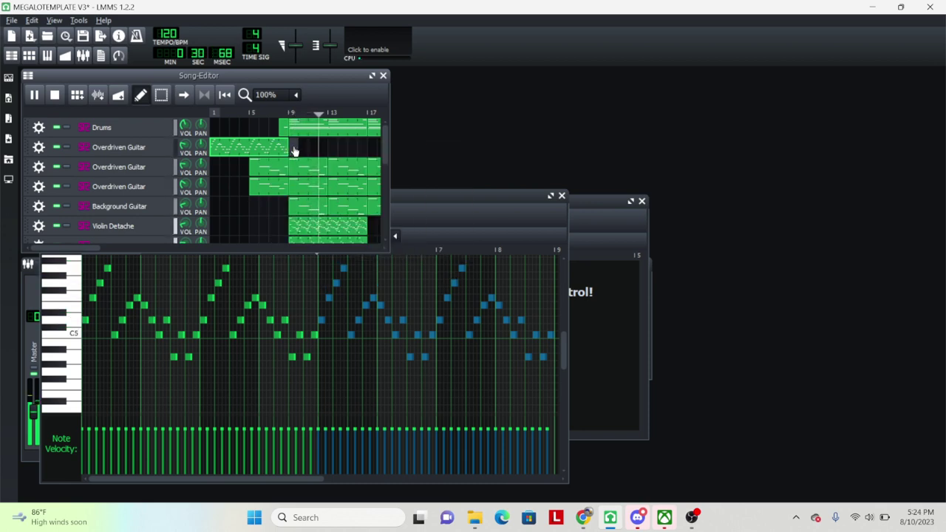
right_click(295, 148)
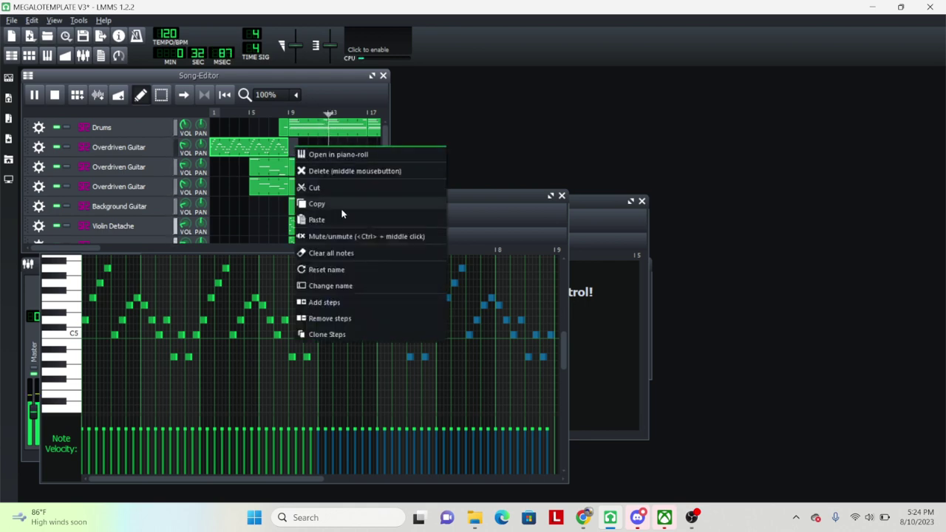
left_click(341, 221)
Pause playback and replace the Impact Hit pattern at bar 9 with the copied Overdriven Guitar pattern
scroll(332, 214, "down", 2)
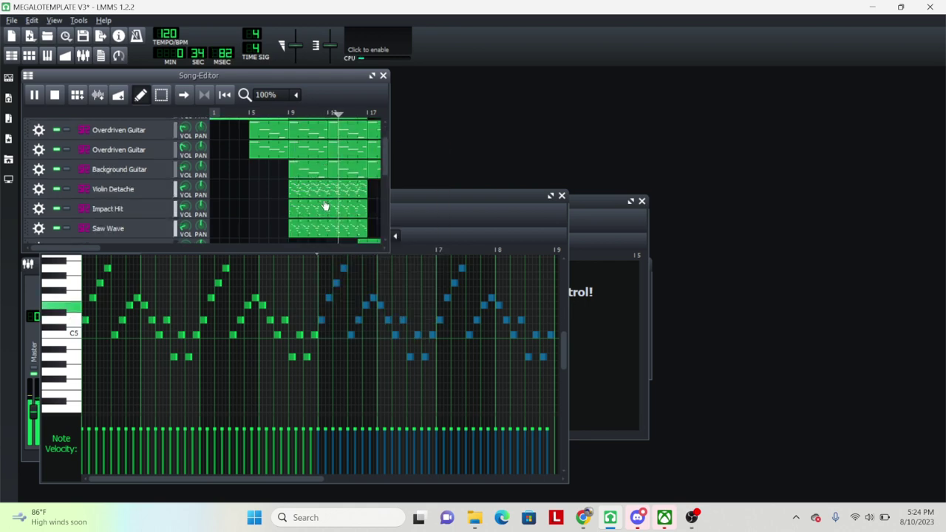
left_click(33, 96)
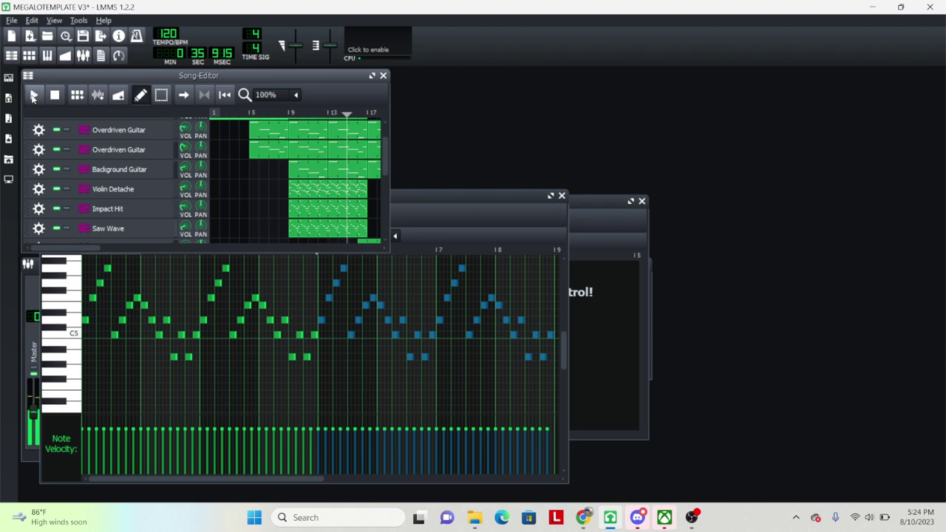
right_click(307, 209)
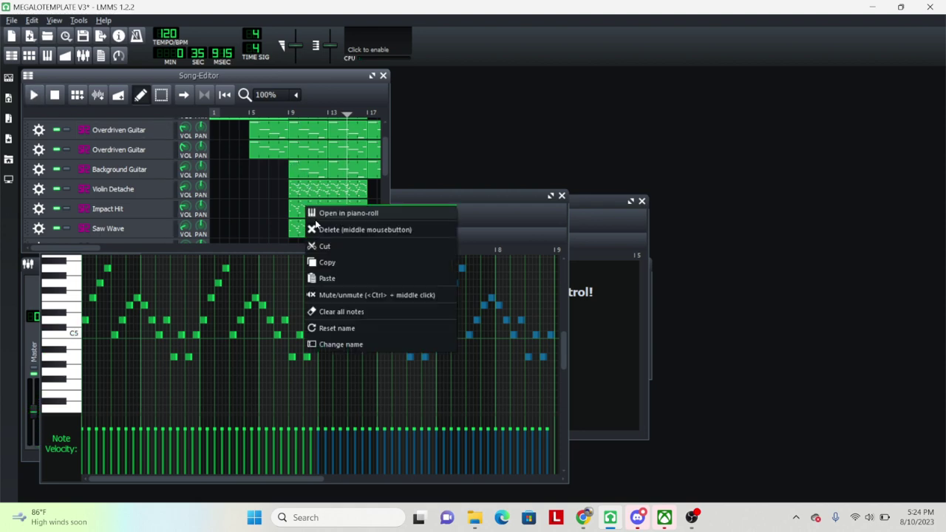
left_click(311, 227)
right_click(295, 207)
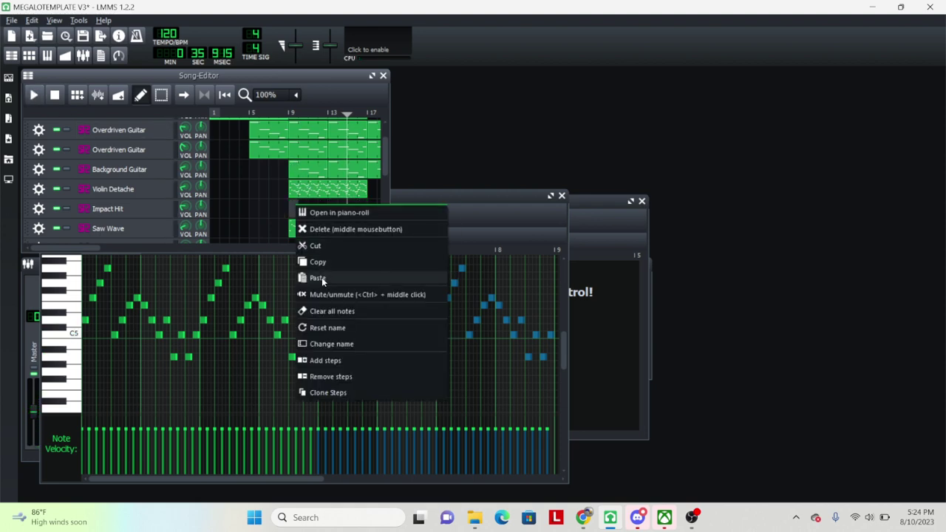
left_click(310, 277)
Replace the Saw Wave pattern at bar 9 with the copied Overdriven Guitar pattern
left_click_drag(300, 235, 316, 260)
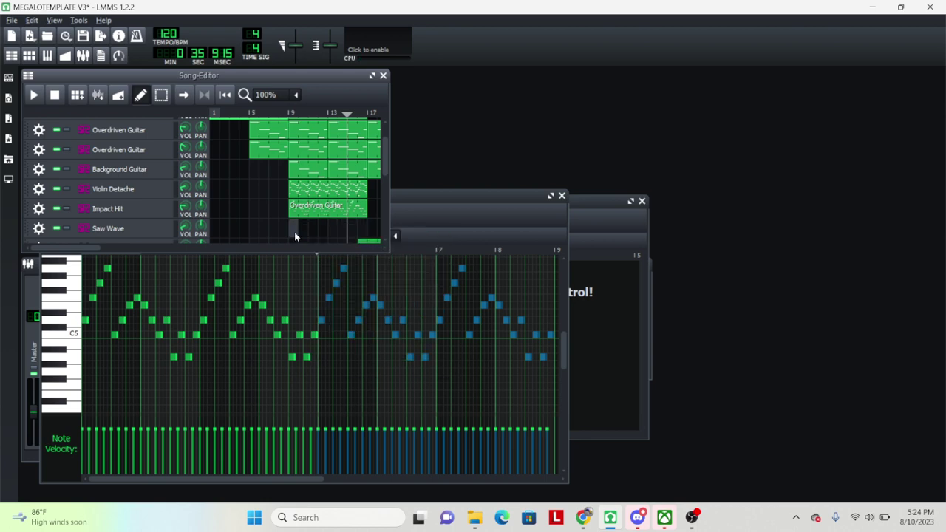
right_click(295, 235)
left_click(326, 304)
Replace the Violin Detache pattern at bar 9 with the copied Overdriven Guitar pattern
right_click(303, 194)
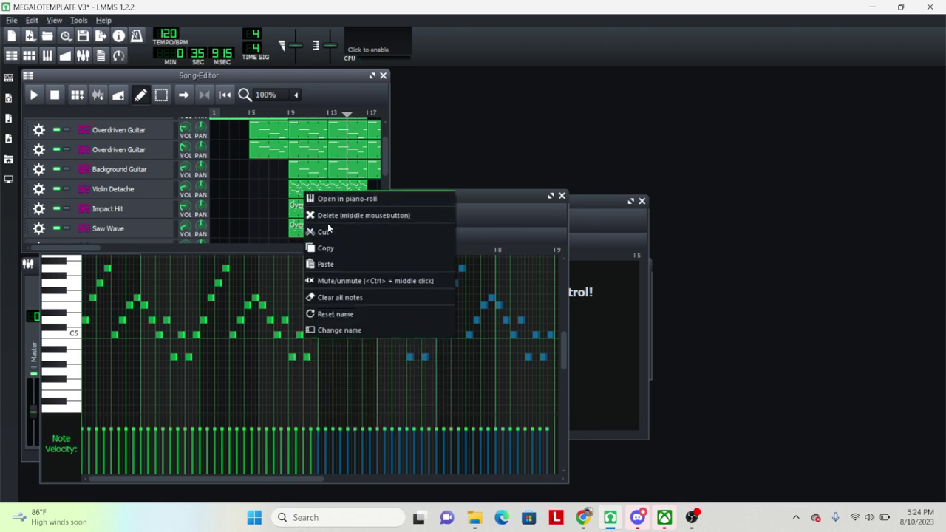
left_click(348, 212)
right_click(296, 190)
left_click(336, 260)
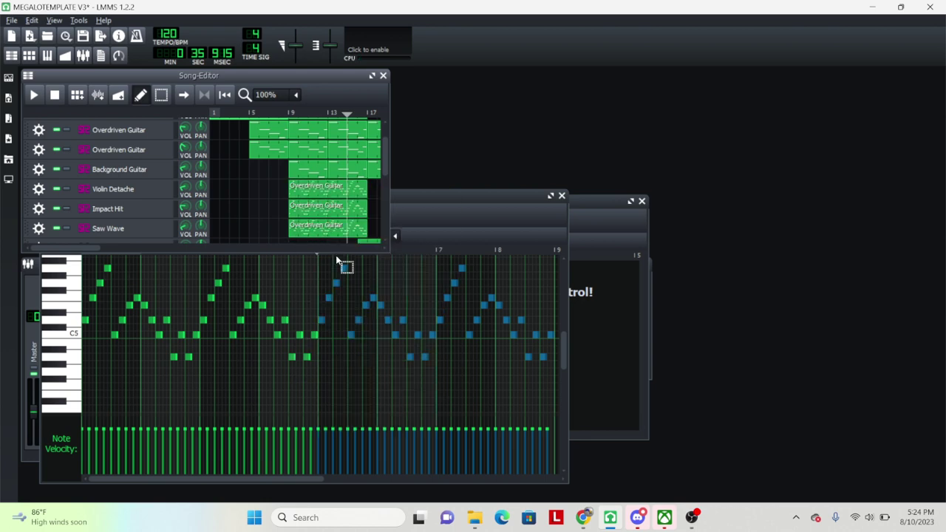
Clear the names of the pasted patterns on the Violin Detache, Impact Hit and Saw Wave tracks
right_click(315, 196)
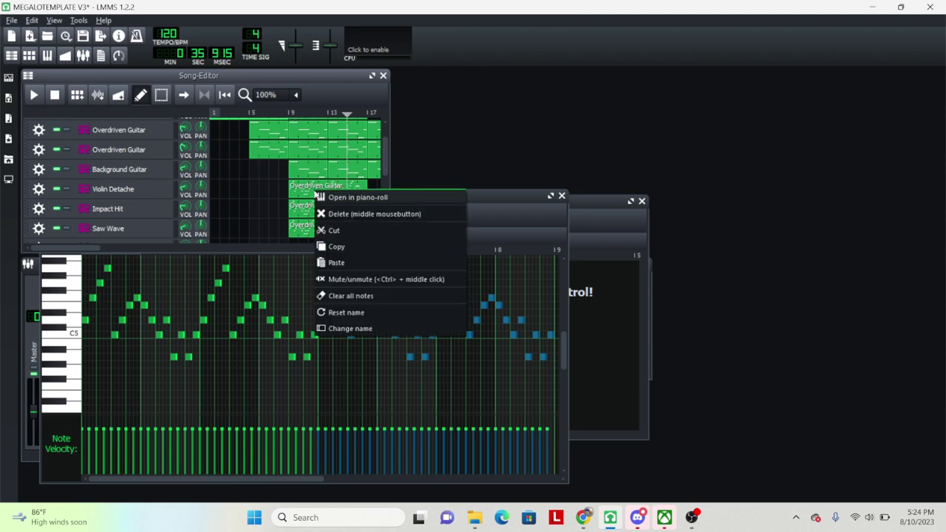
left_click(350, 329)
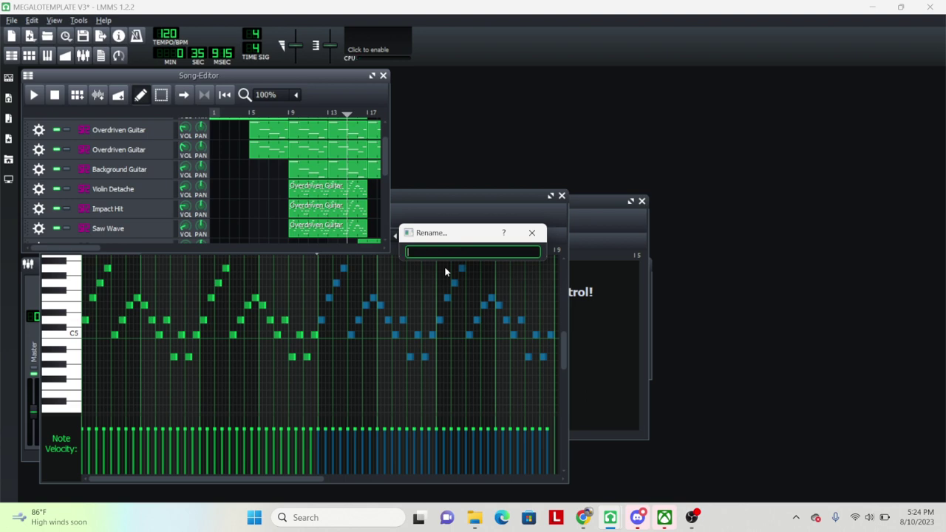
key("Return")
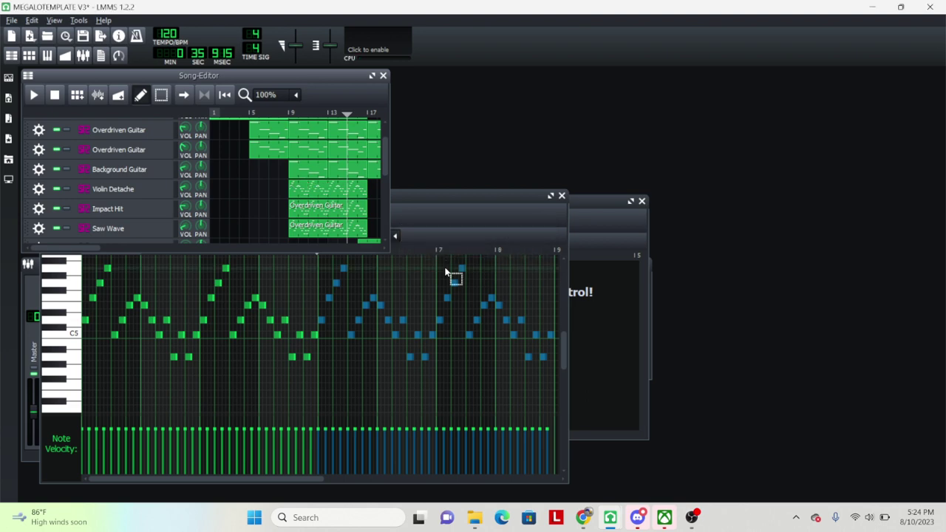
right_click(315, 214)
left_click(358, 354)
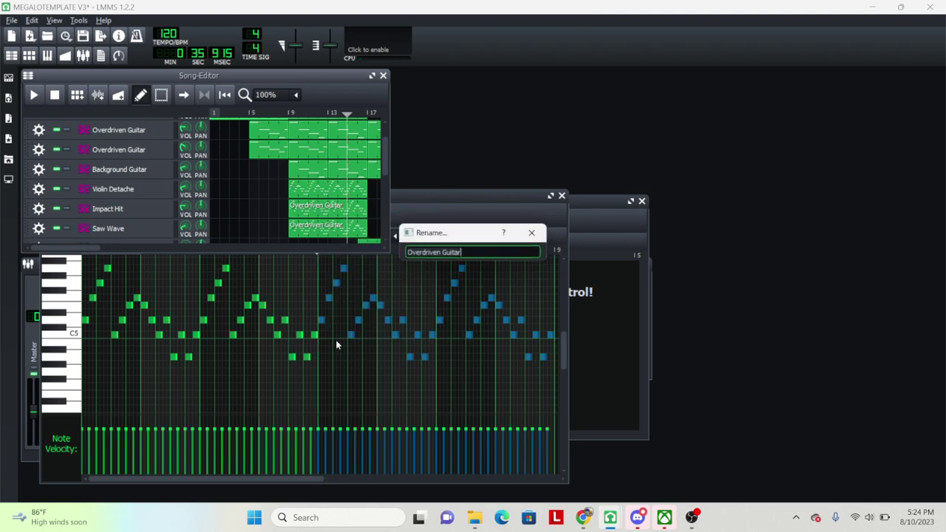
key("Return")
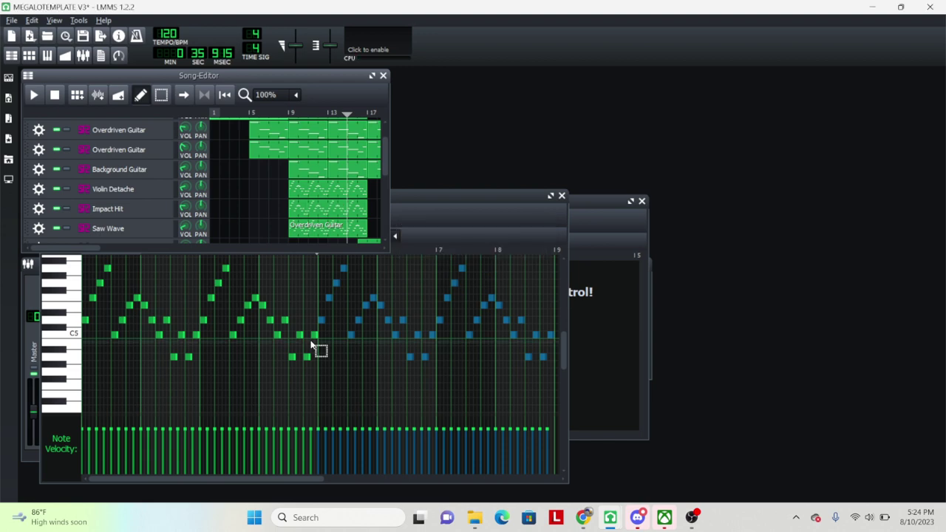
right_click(306, 230)
left_click(367, 365)
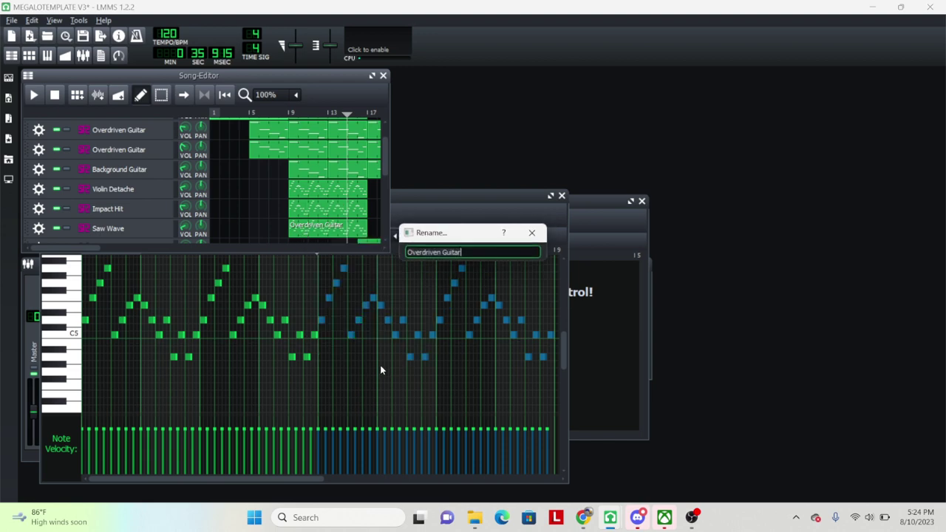
key("BackSpace")
key("Return")
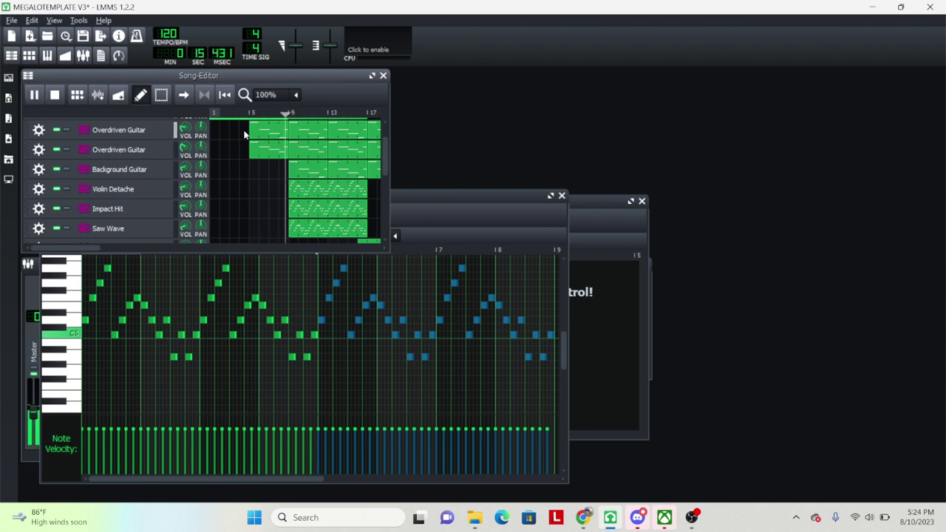
Duplicate all notes of the Violin Detache pattern one octave lower and play the song from bar 9
double_click(351, 194)
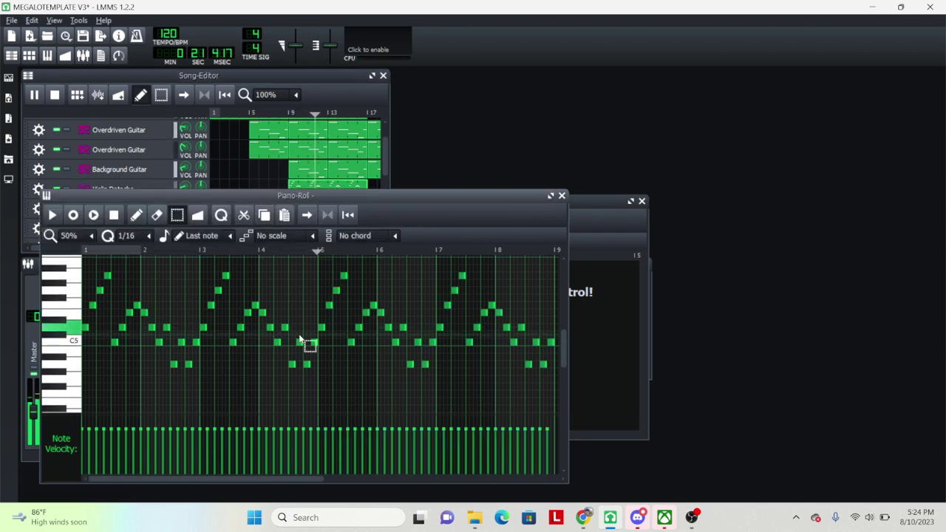
scroll(304, 340, "down", 1, "ctrl")
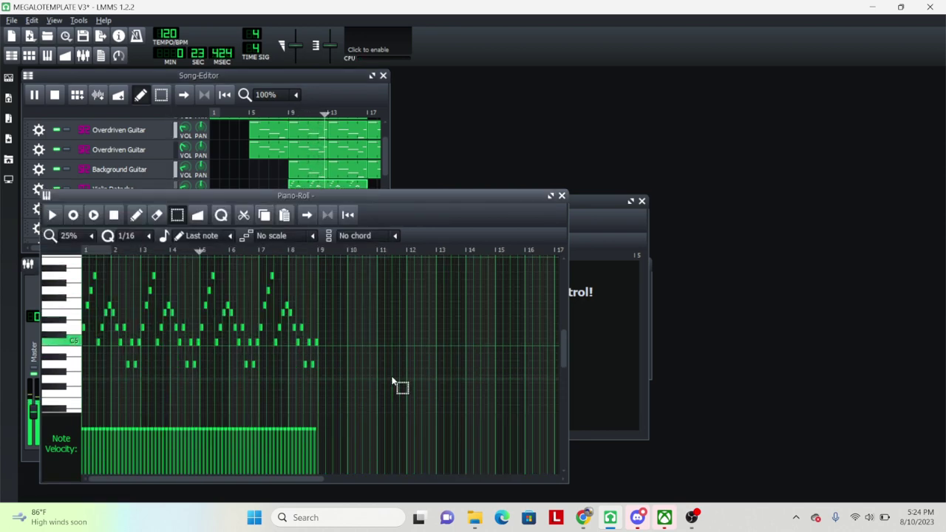
key("ctrl+a")
scroll(270, 330, "up", 1, "ctrl")
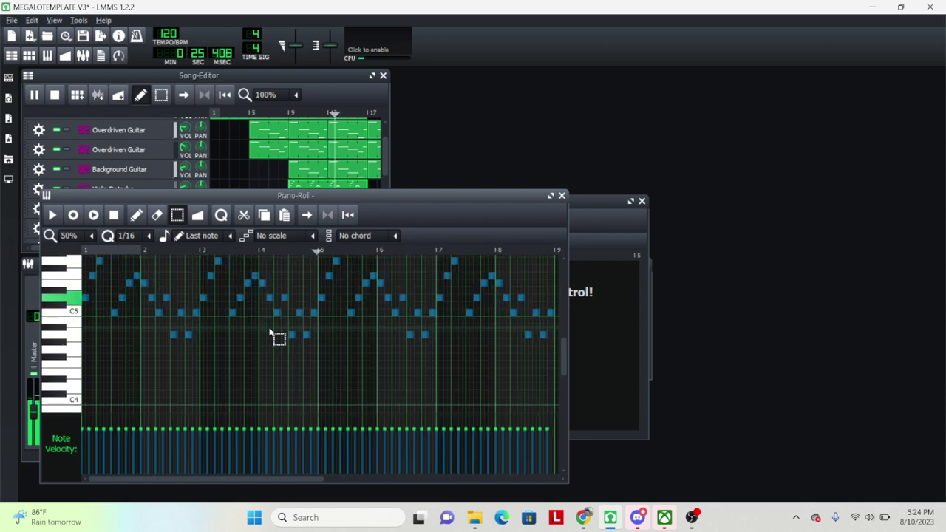
left_click(139, 218)
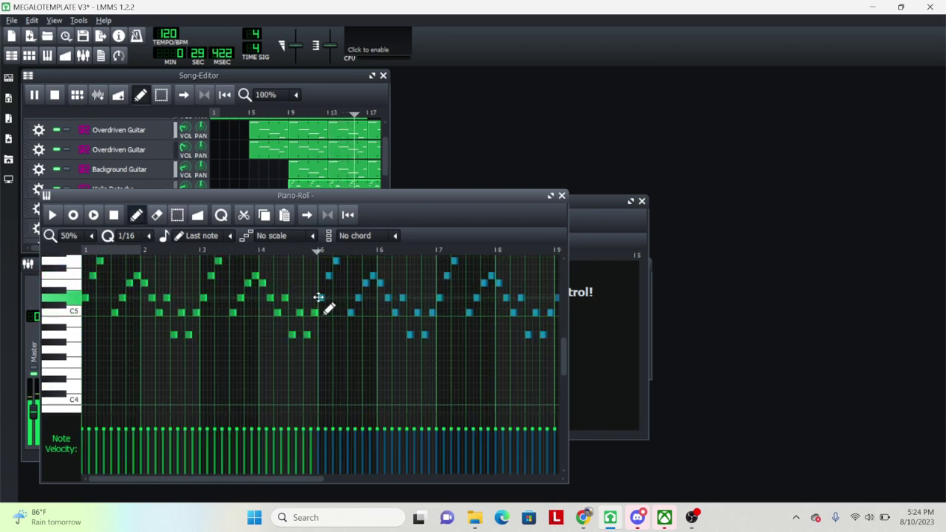
left_click_drag(318, 298, 146, 325)
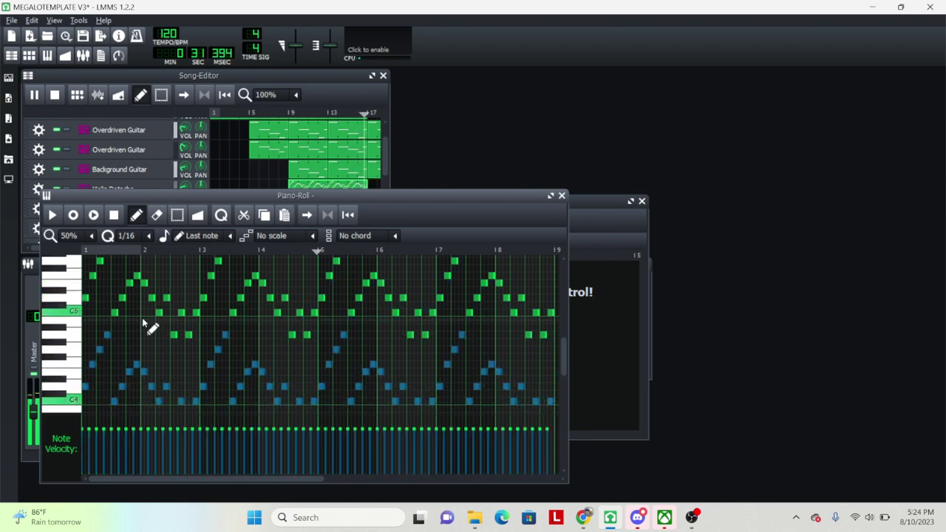
left_click(287, 113)
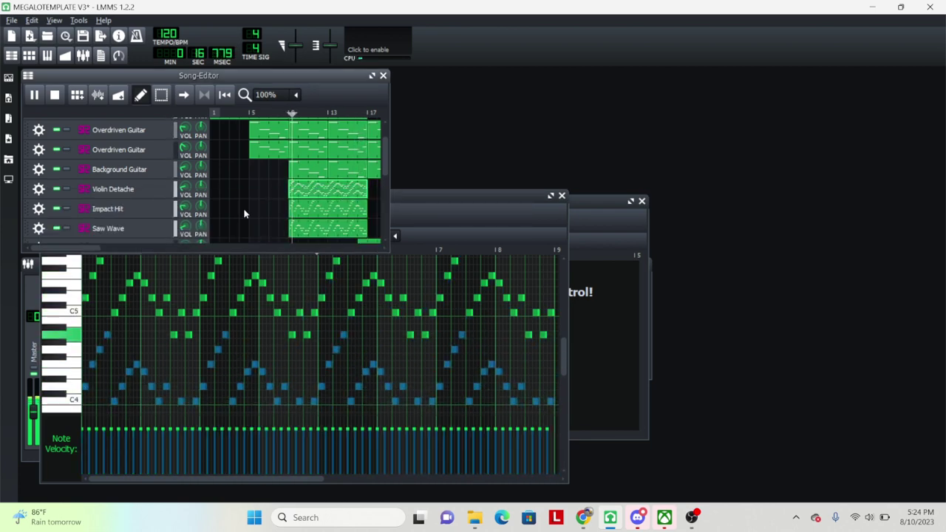
Open the Impact Hit pattern and set the velocity of all its notes to 127%
double_click(333, 211)
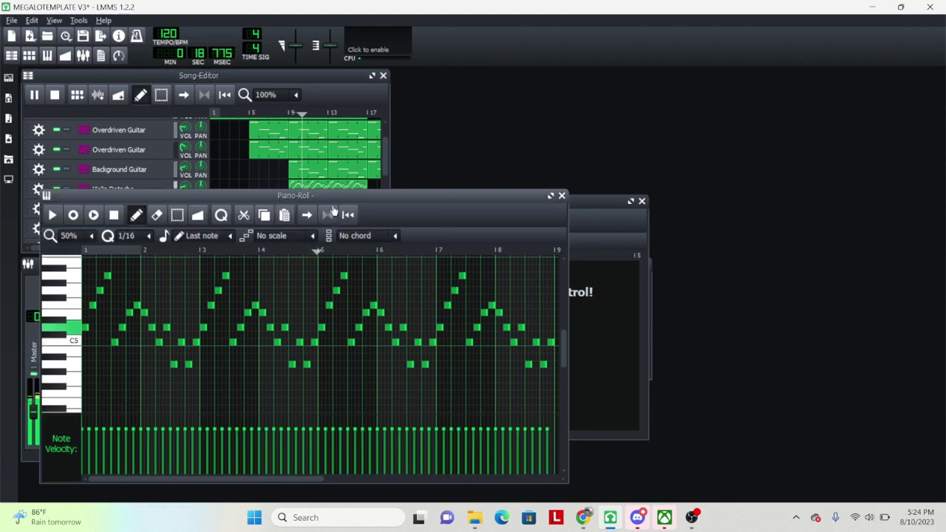
left_click(176, 215)
scroll(228, 313, "down", 1)
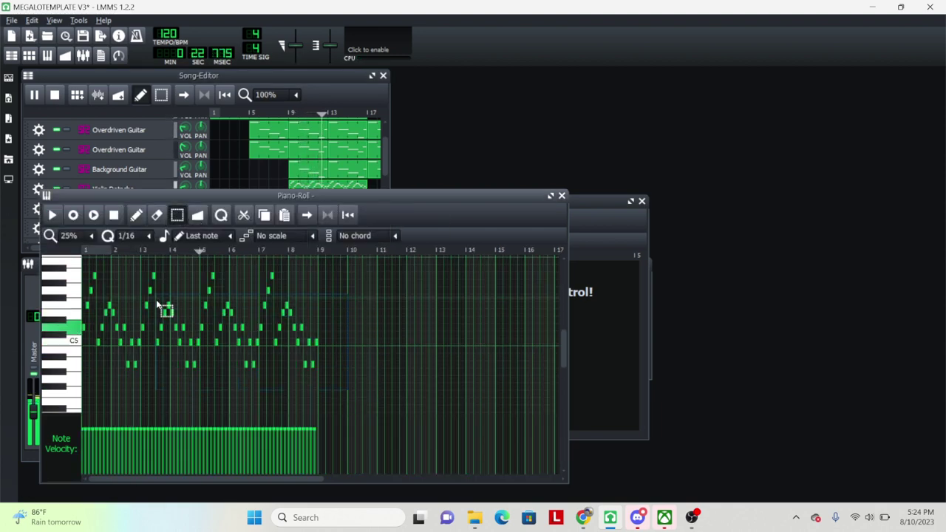
key("ctrl+a")
scroll(211, 369, "up", 2)
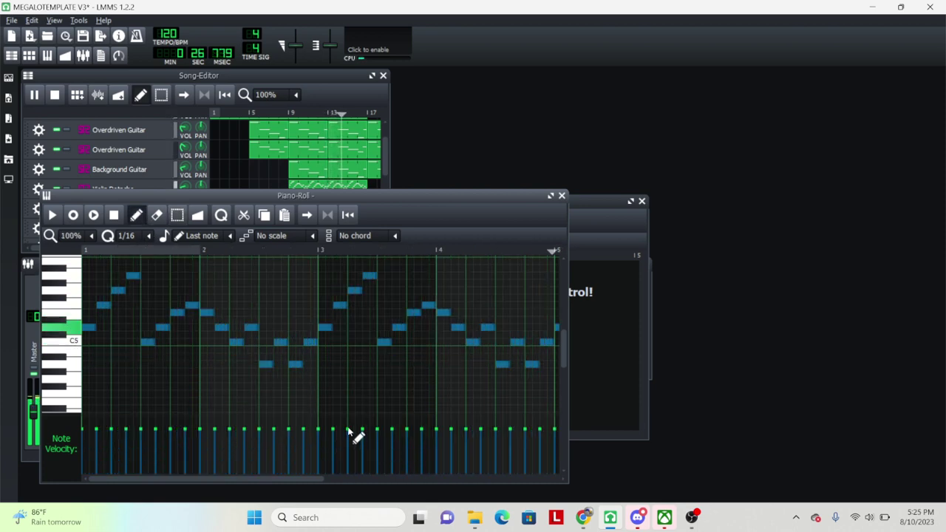
mouse_move(351, 435)
left_mouse_down()
mouse_move(352, 451)
mouse_move(351, 442)
left_mouse_up()
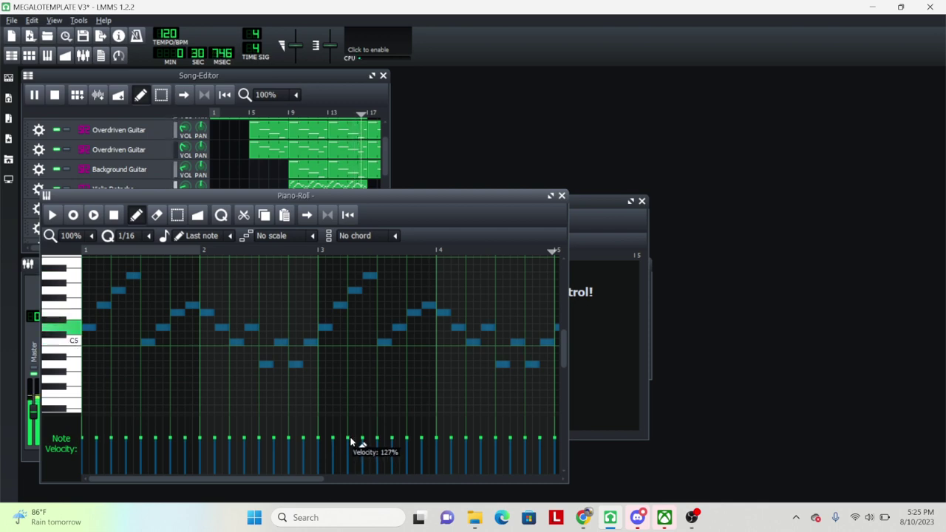
Save the project and look through the remaining tracks down to the last Impact Hit track
left_click(340, 89)
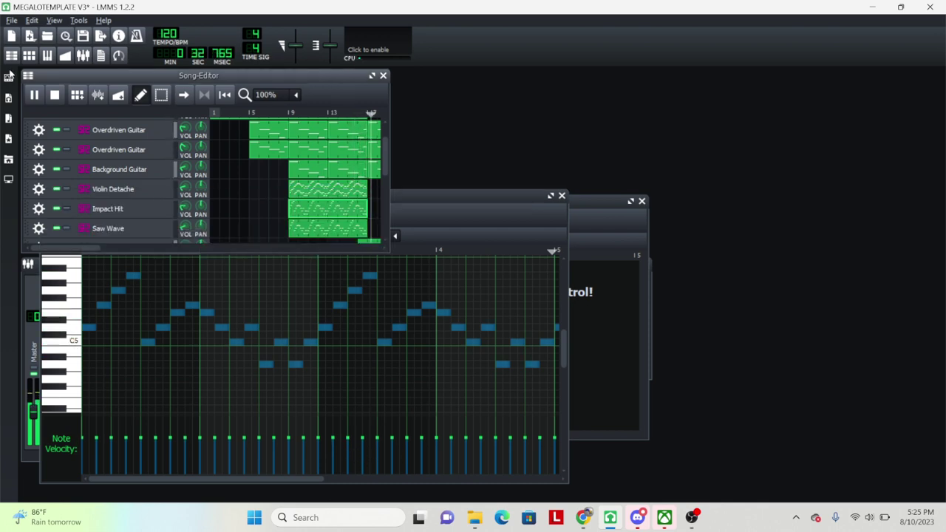
left_click(13, 20)
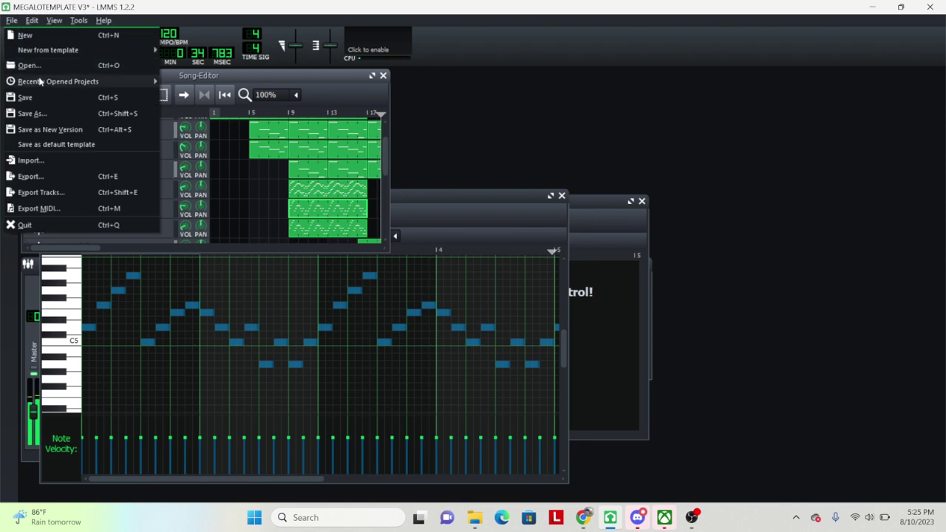
left_click(29, 97)
scroll(321, 148, "down", 3)
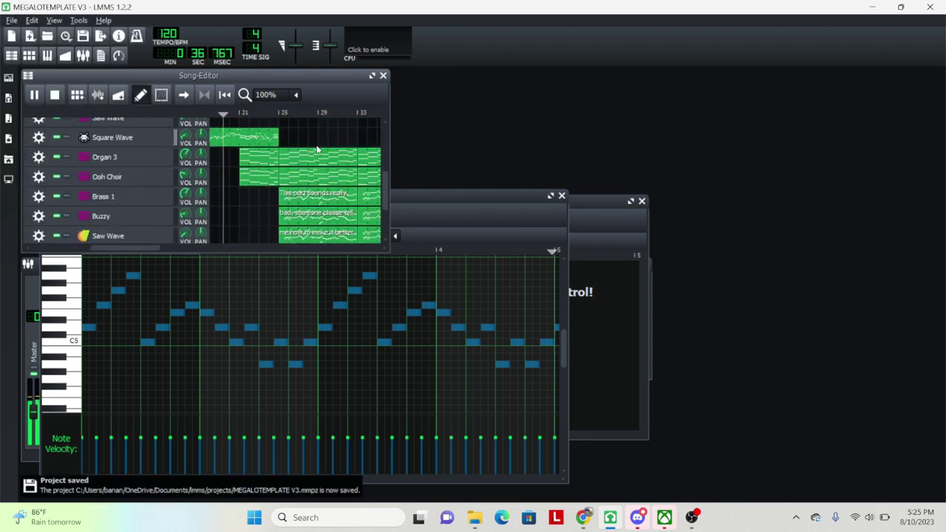
scroll(321, 156, "down", 2)
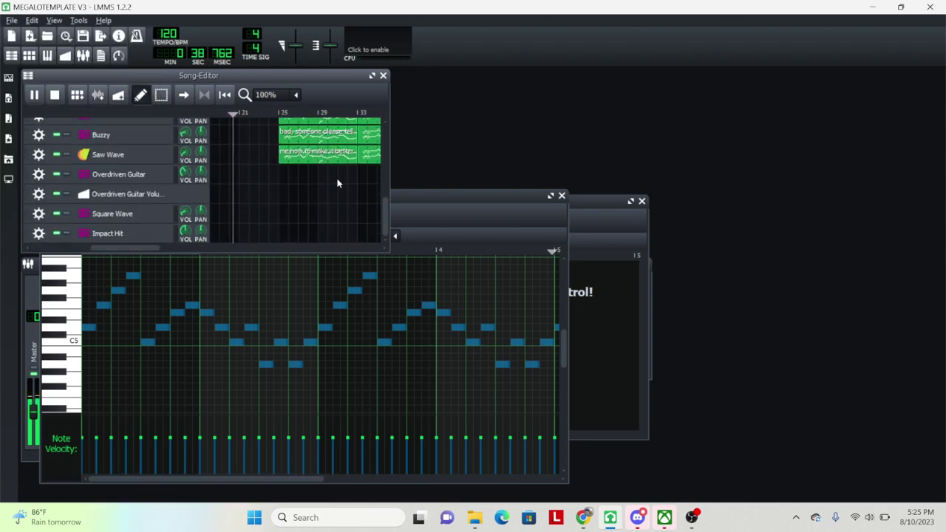
Add a Nescaline instrument track below the last Impact Hit track, look at its settings window, and remove the track again
left_click(9, 78)
left_click_drag(59, 285, 475, 249)
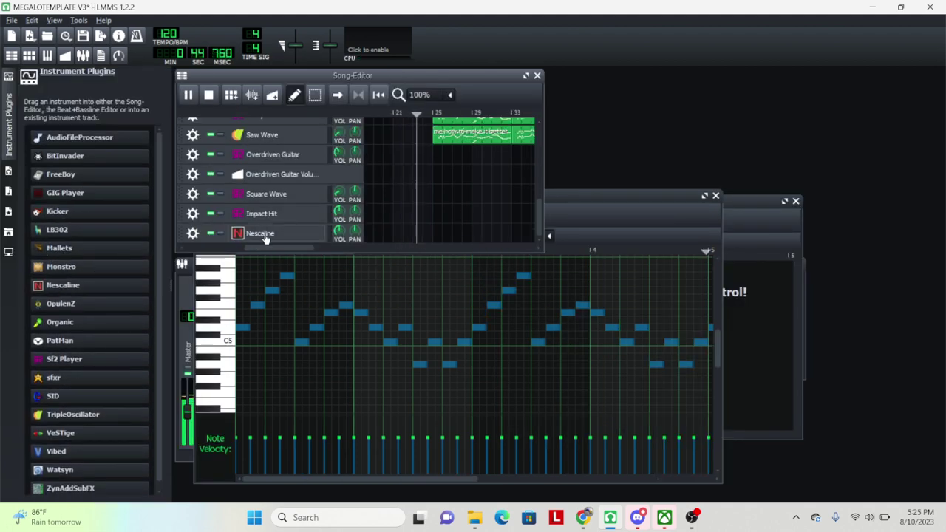
left_click(262, 234)
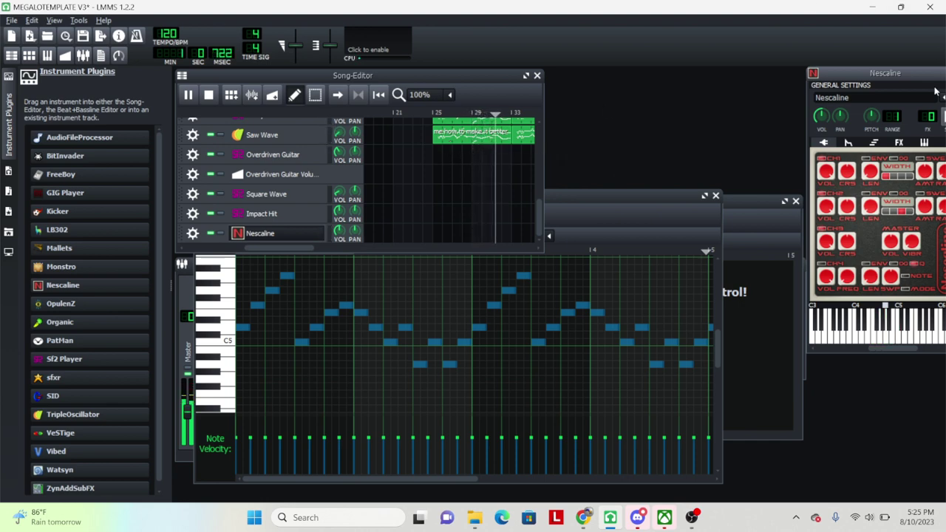
left_click_drag(887, 73, 744, 142)
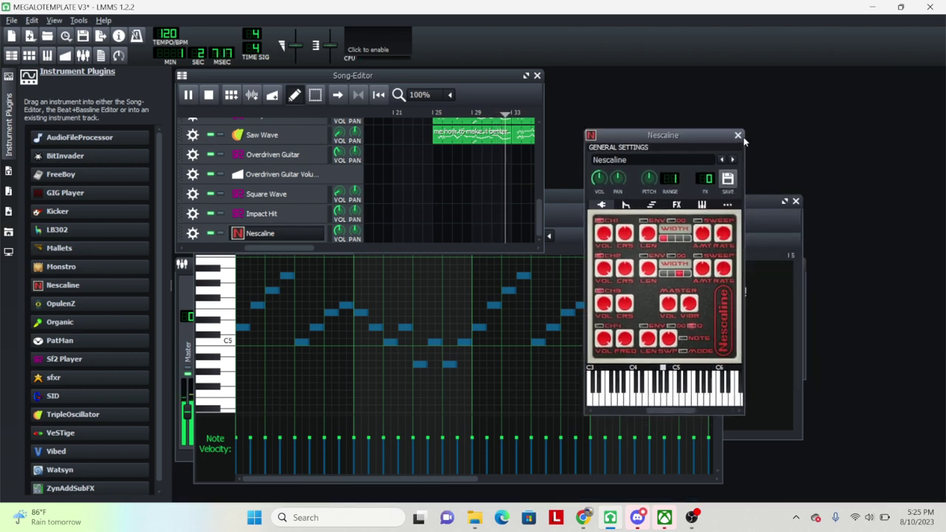
left_click(738, 135)
left_click(192, 233)
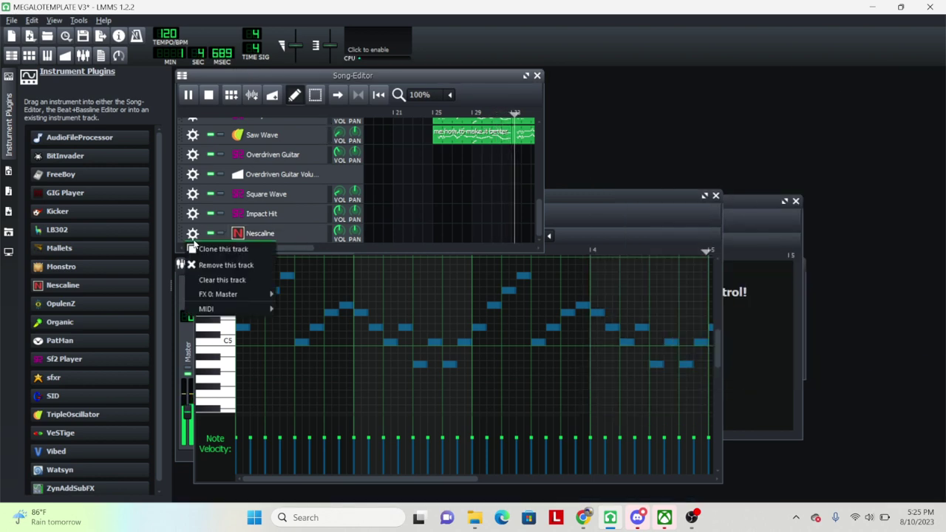
left_click(253, 258)
Pause playback, make the Song-Editor window slightly taller, and save the project with the song playing again
scroll(491, 181, "up", 2)
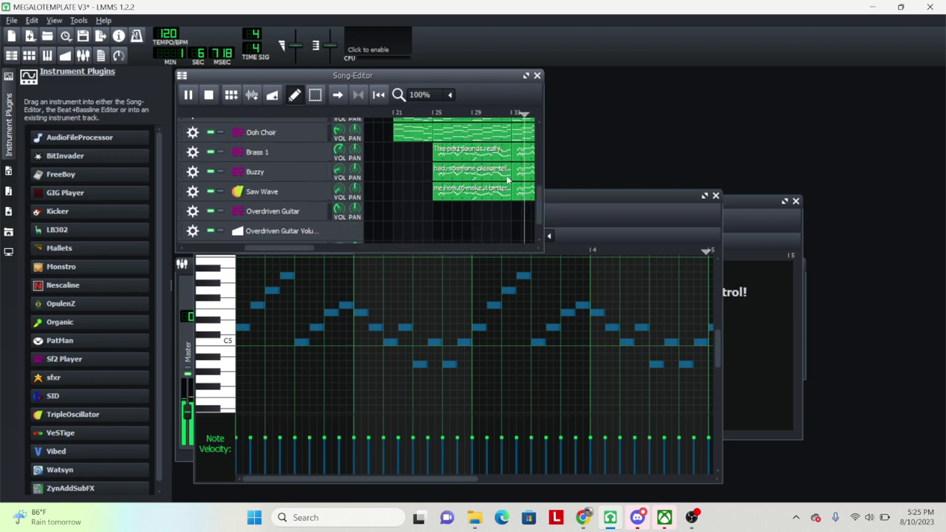
left_click(188, 95)
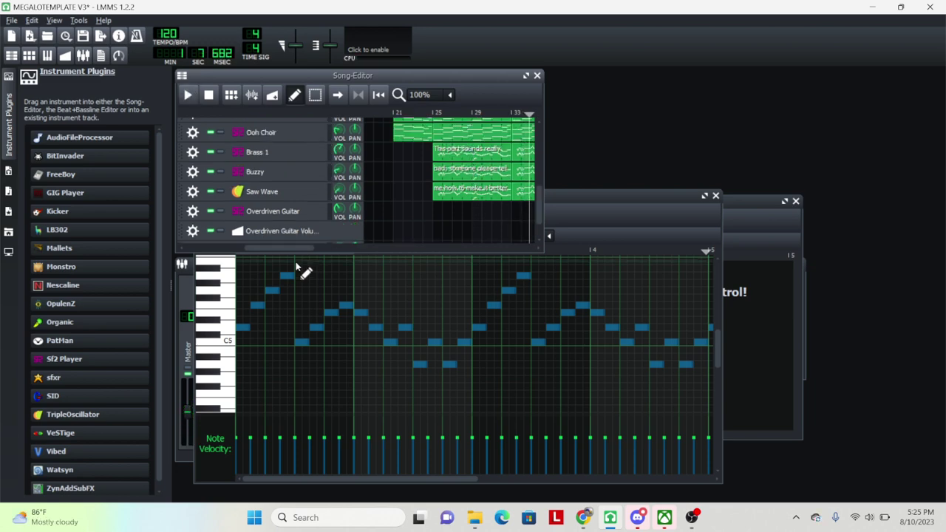
left_click_drag(292, 252, 330, 246)
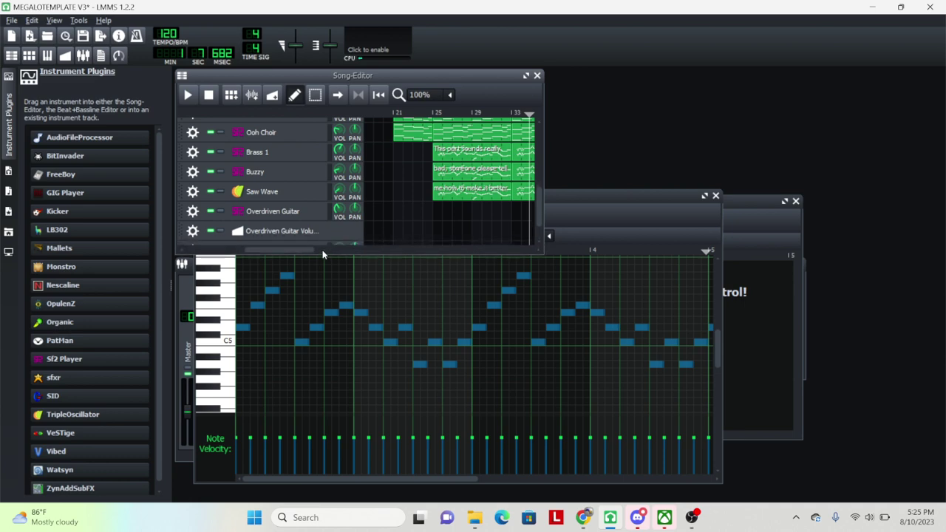
left_click_drag(263, 250, 366, 240)
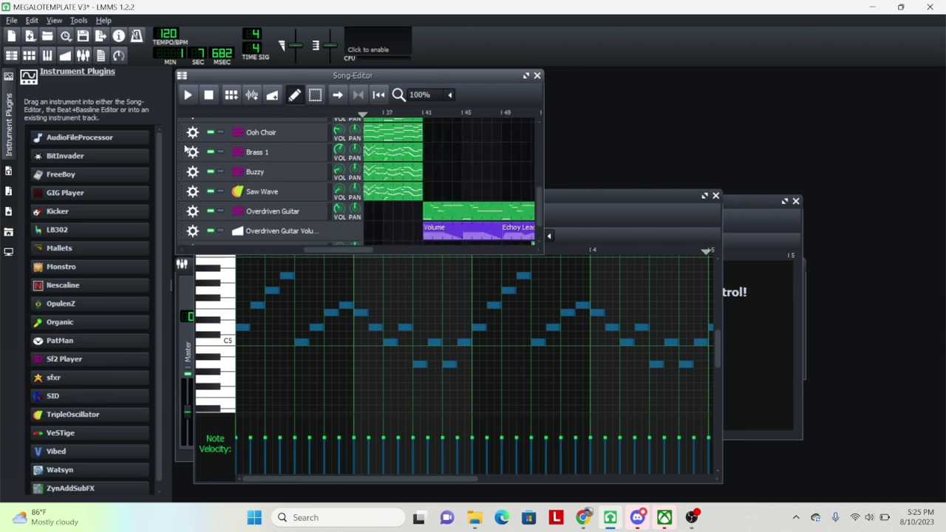
scroll(389, 162, "up", 5)
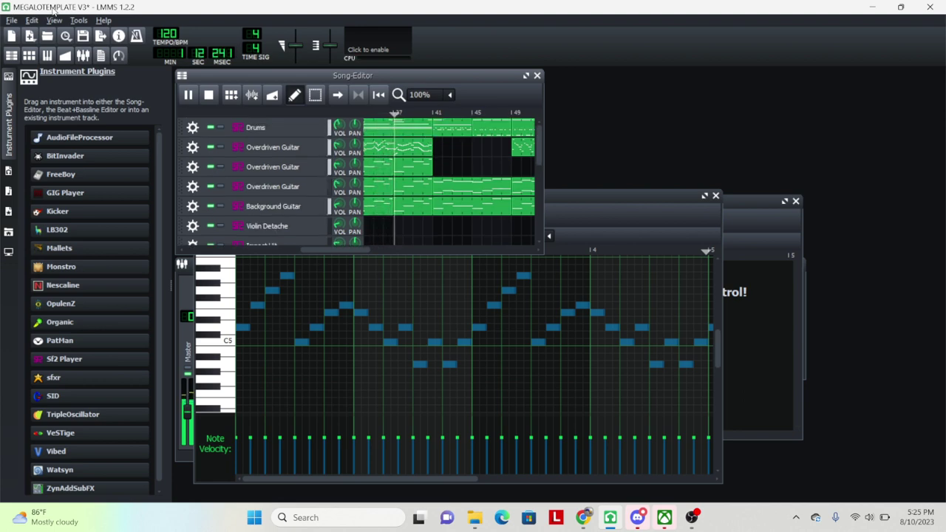
left_click(12, 19)
left_click(50, 96)
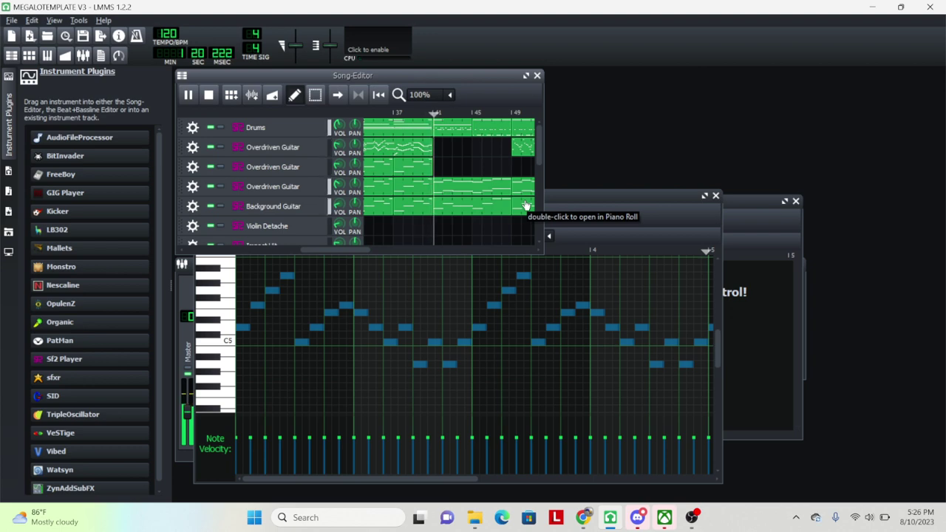
Switch to Chrome, read through the numbered template instructions in the mlegaovnia Google Docs document, and return to LMMS
left_click(581, 521)
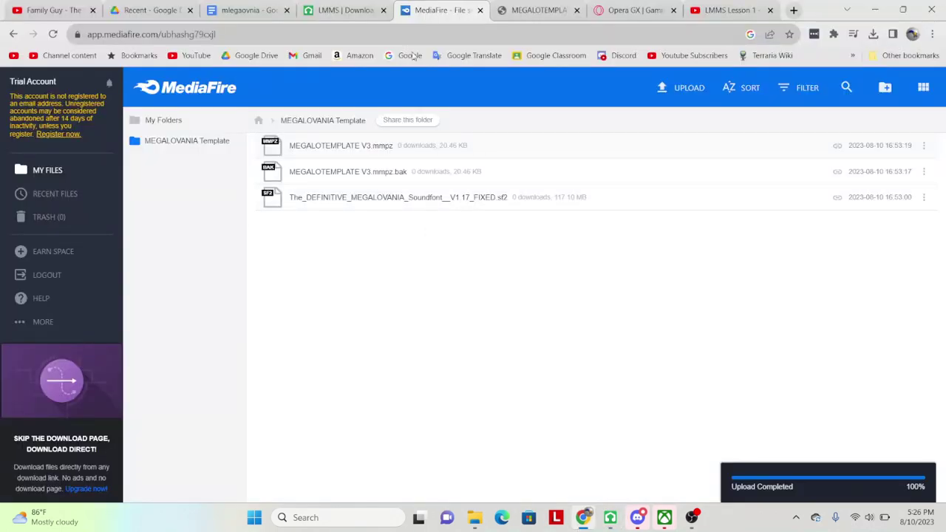
left_click(247, 9)
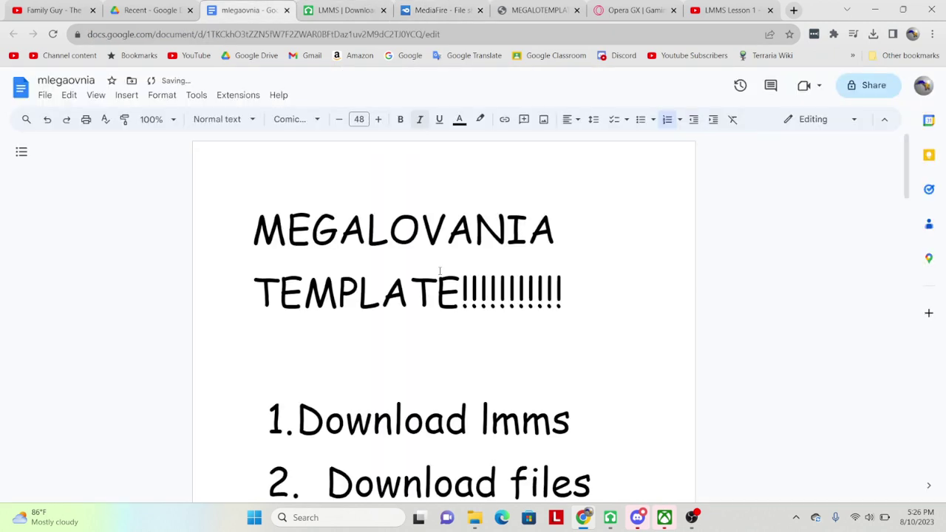
scroll(376, 337, "down", 2)
scroll(287, 374, "down", 9)
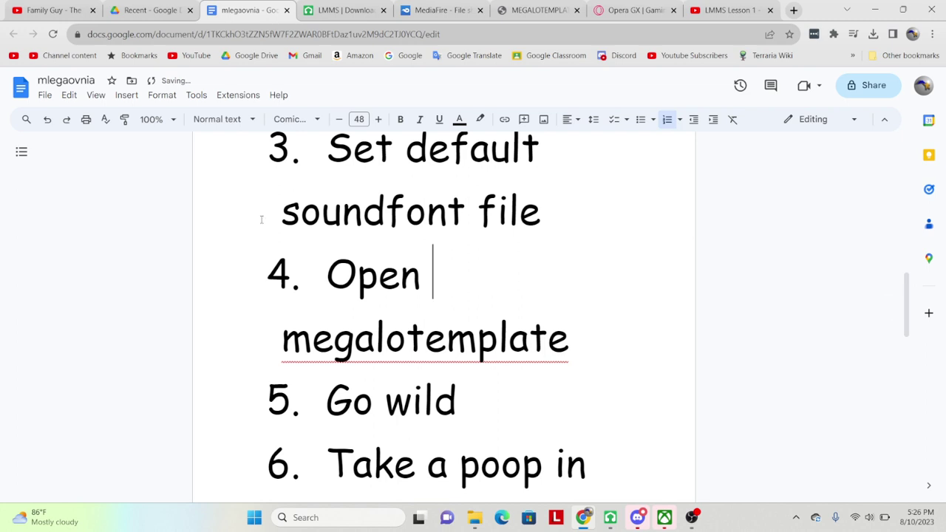
scroll(277, 266, "down", 3)
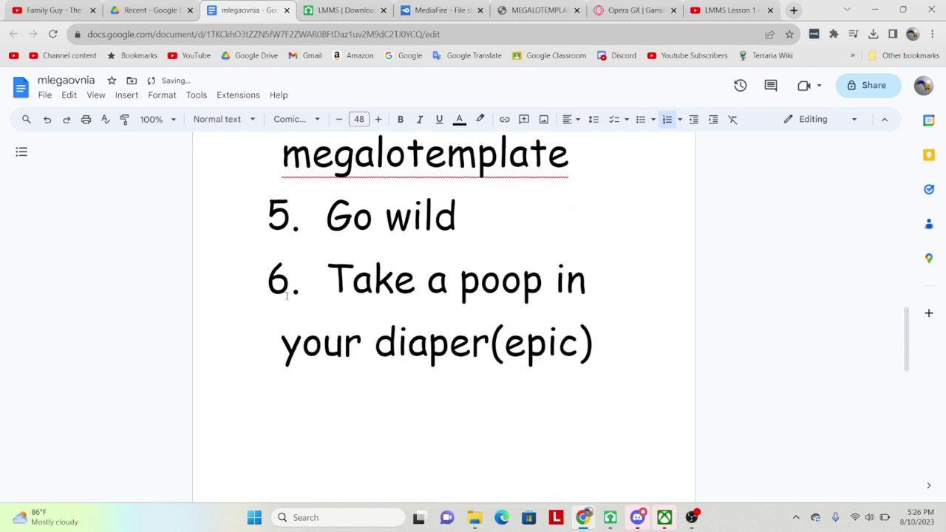
scroll(287, 296, "down", 1)
scroll(283, 285, "down", 6)
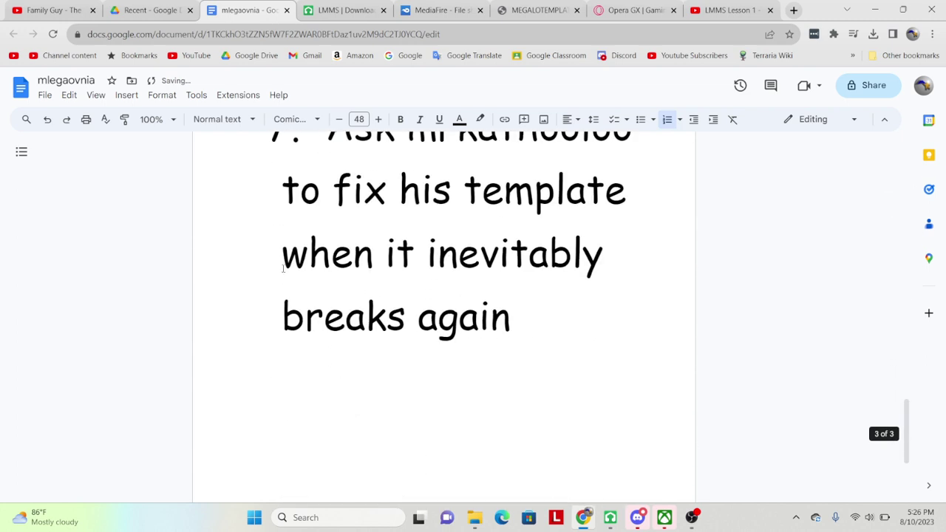
scroll(281, 249, "up", 2)
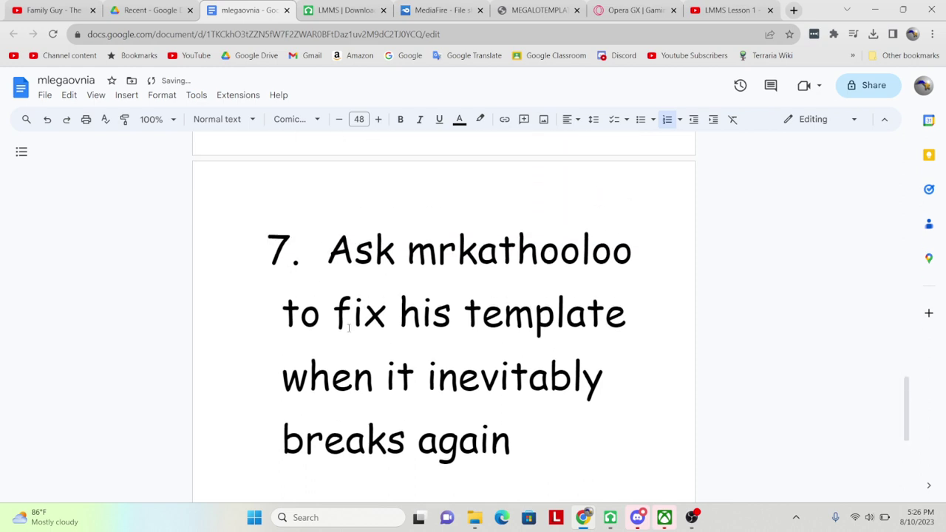
scroll(349, 329, "down", 5)
scroll(515, 387, "up", 2)
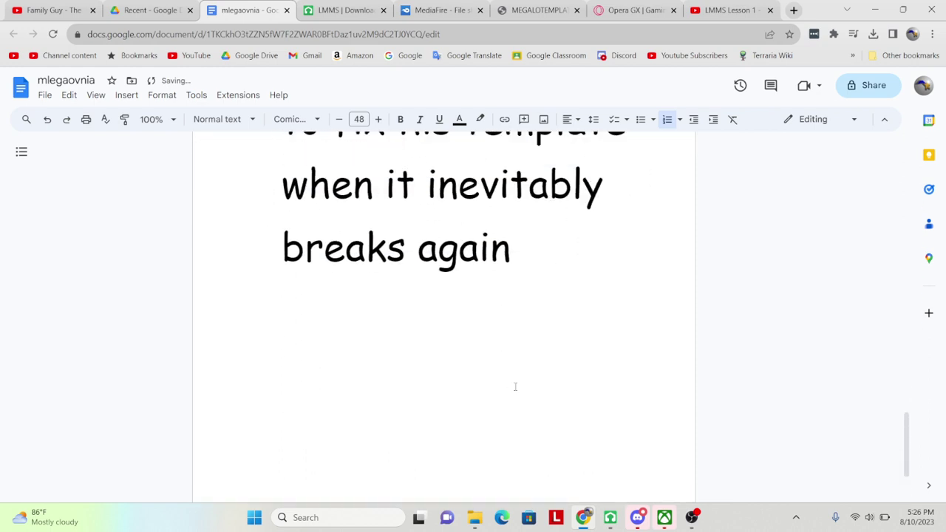
scroll(515, 387, "up", 3)
mouse_move(610, 517)
left_click(607, 447)
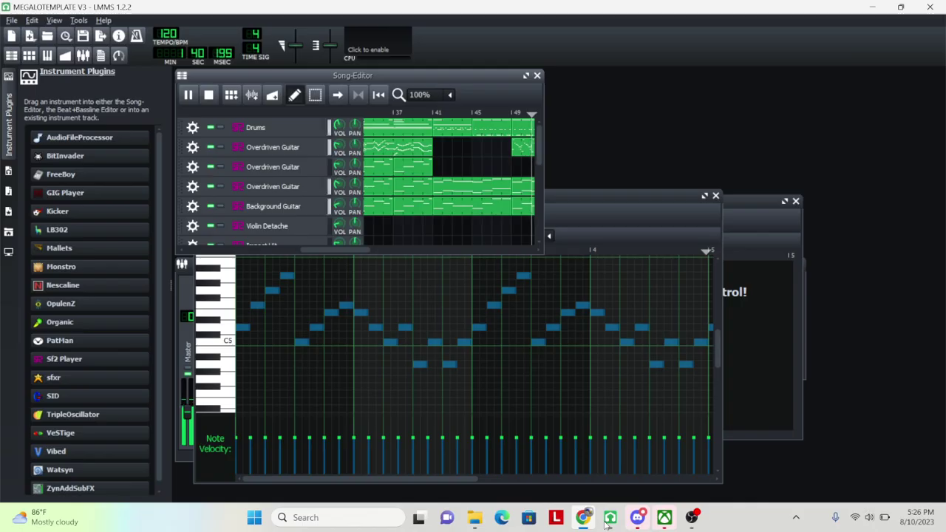